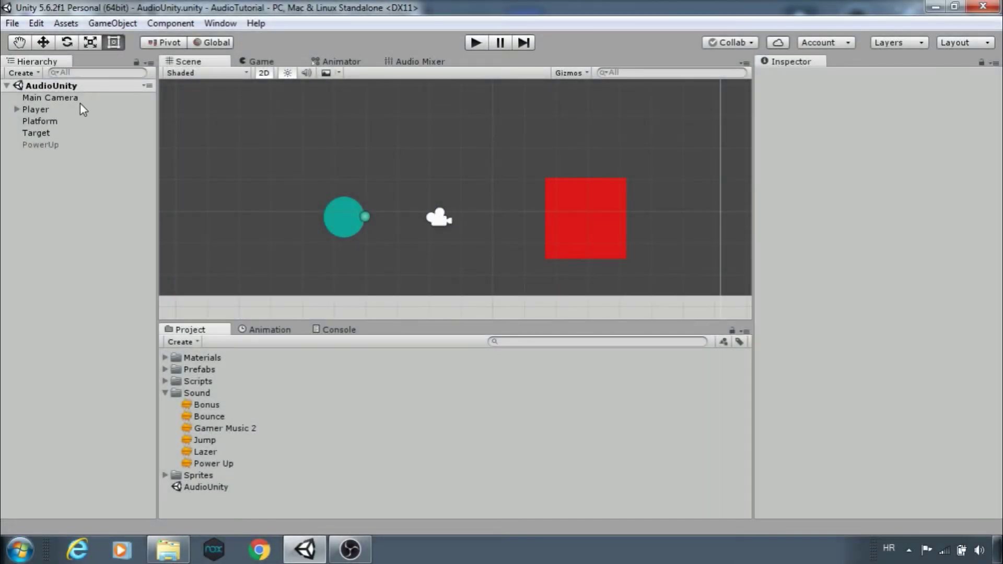
Create an empty game object named BackgroundMusic and reset its transform
click(64, 98)
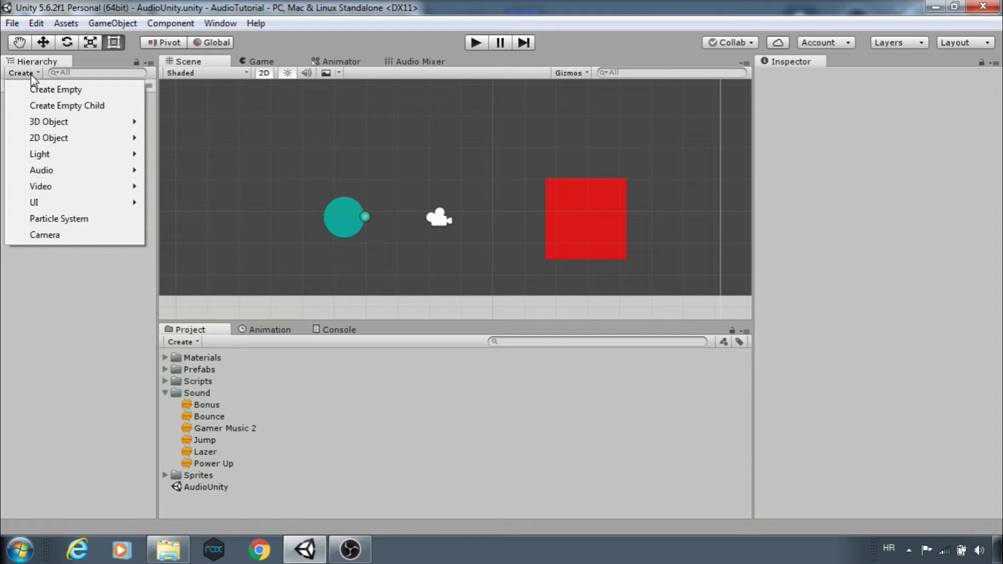
click(55, 90)
click(863, 77)
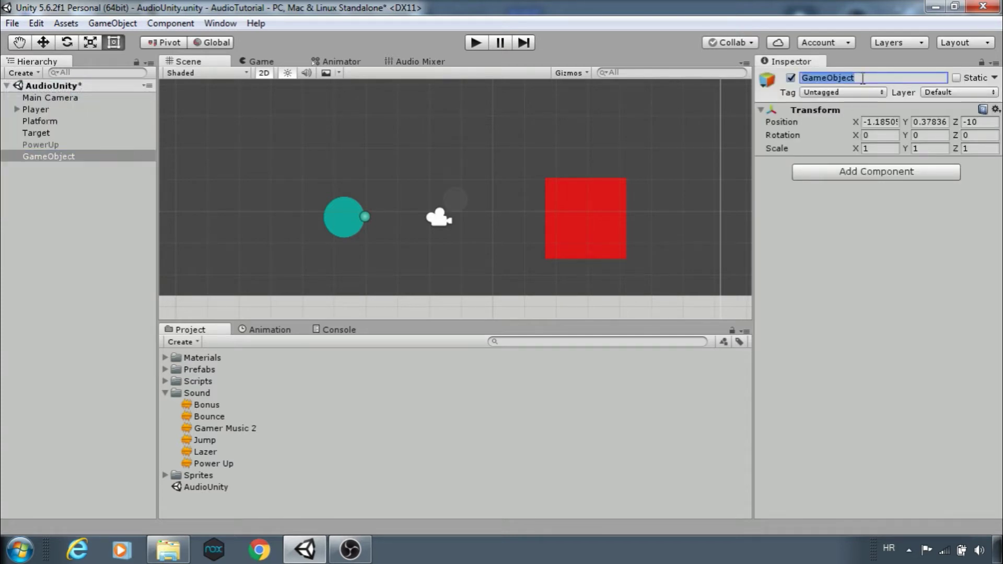
text(Backgro)
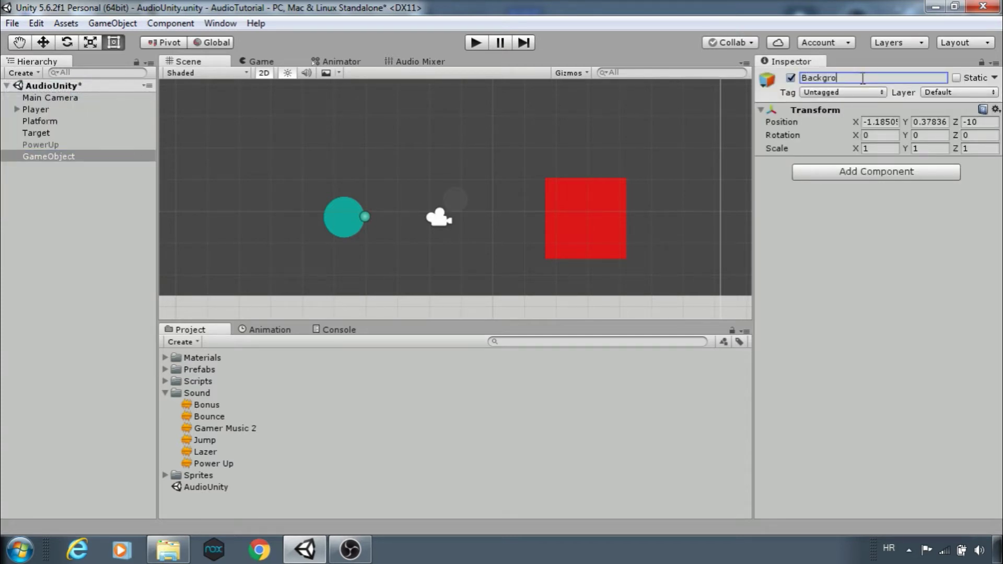
text(undMusic)
key(Return)
click(995, 109)
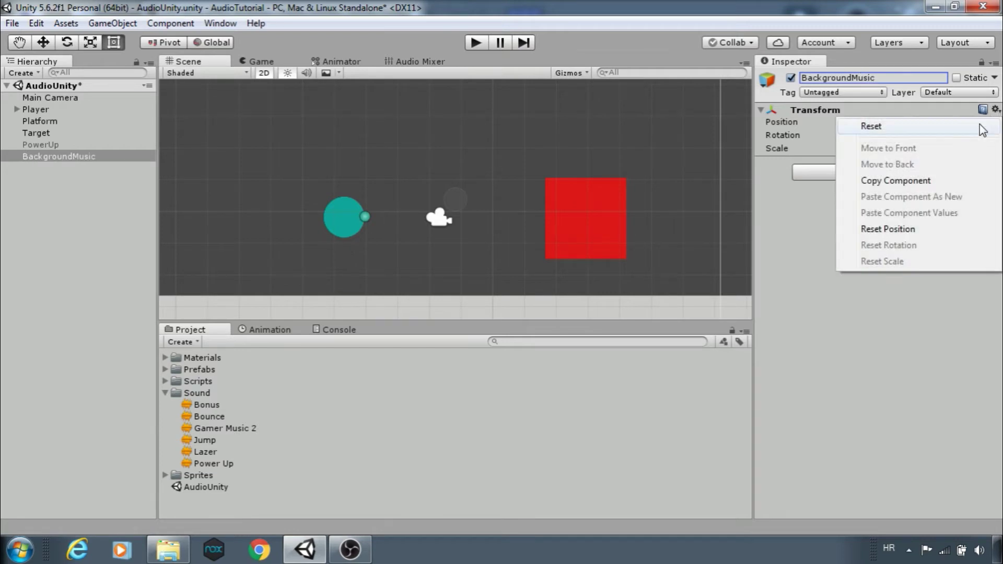
click(979, 126)
Add an Audio Source with the Gamer Music 2 clip to BackgroundMusic and play-test the scene
click(935, 176)
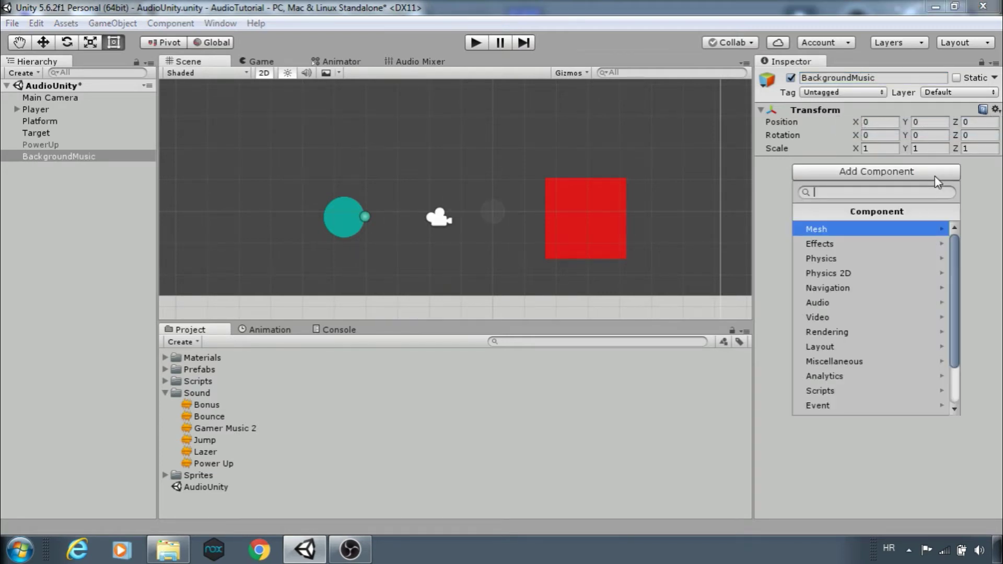
text(audio so)
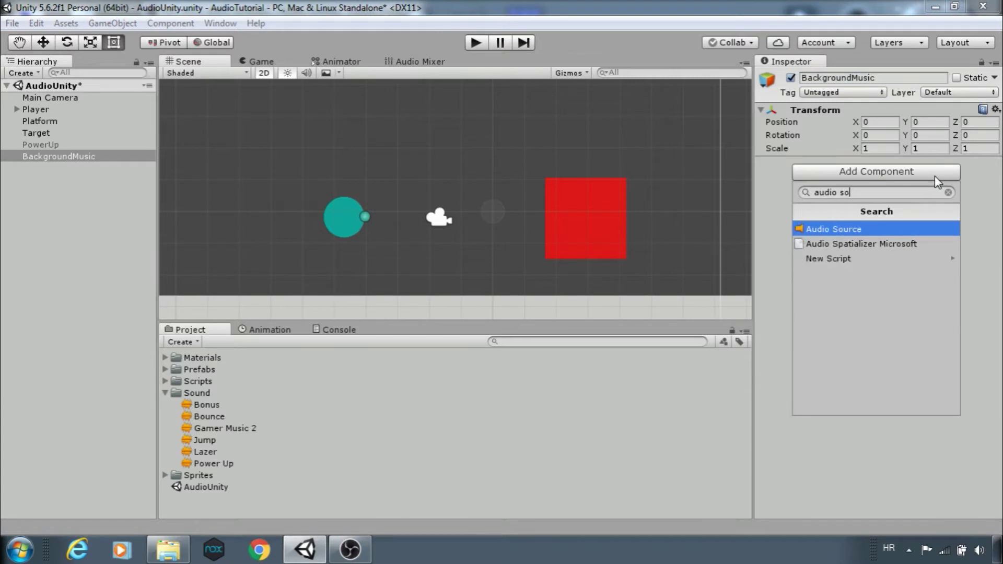
key(Return)
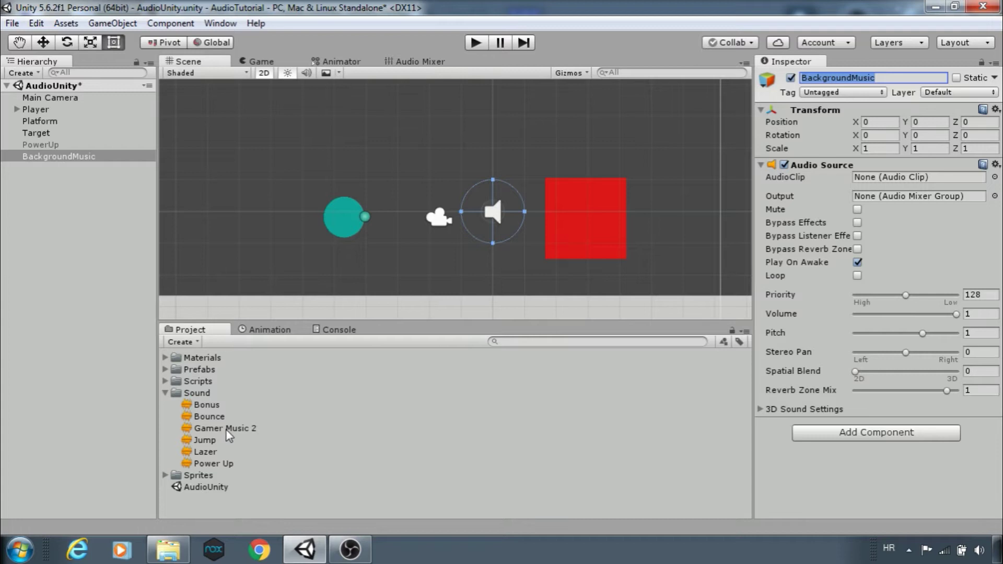
drag(229, 433, 881, 183)
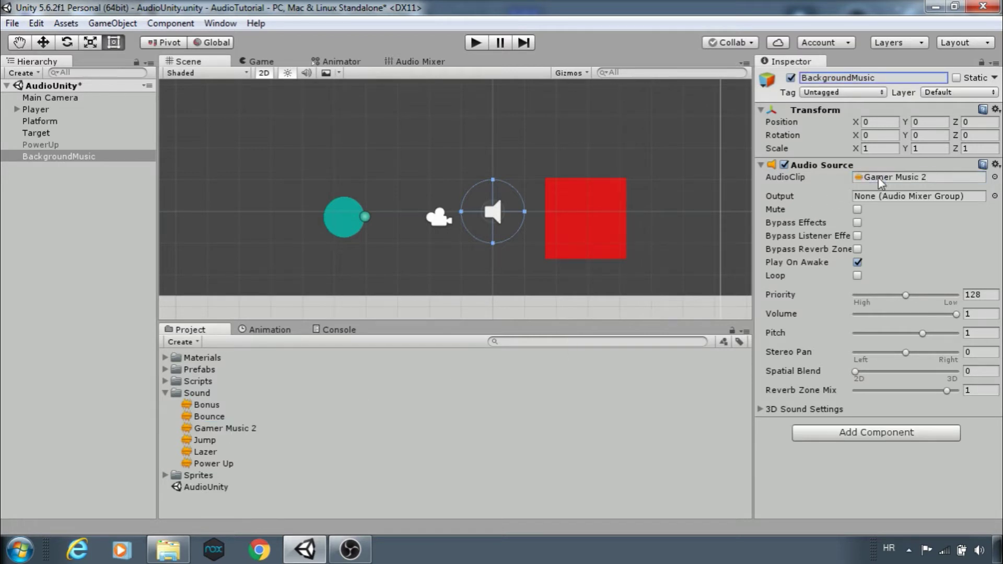
click(475, 43)
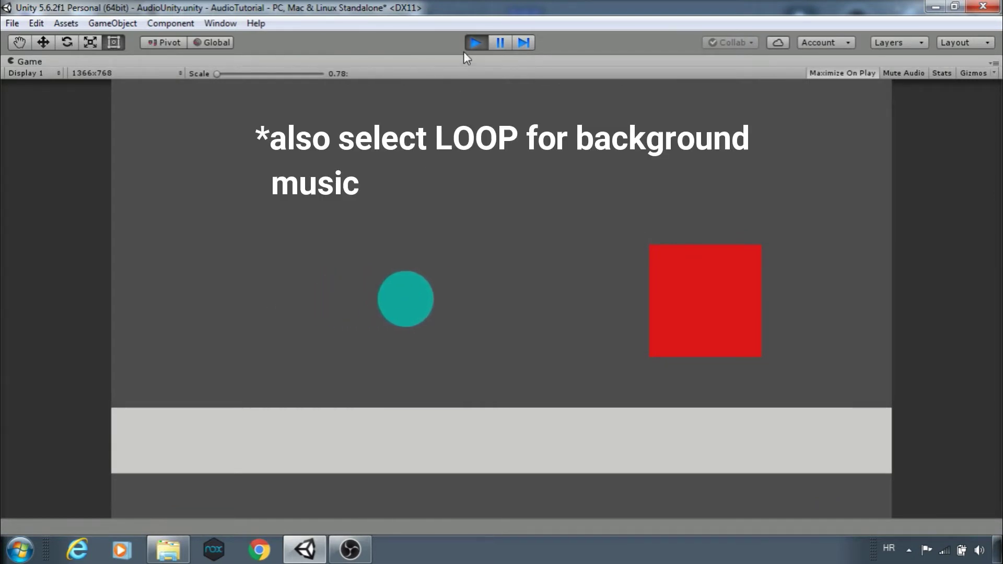
click(475, 43)
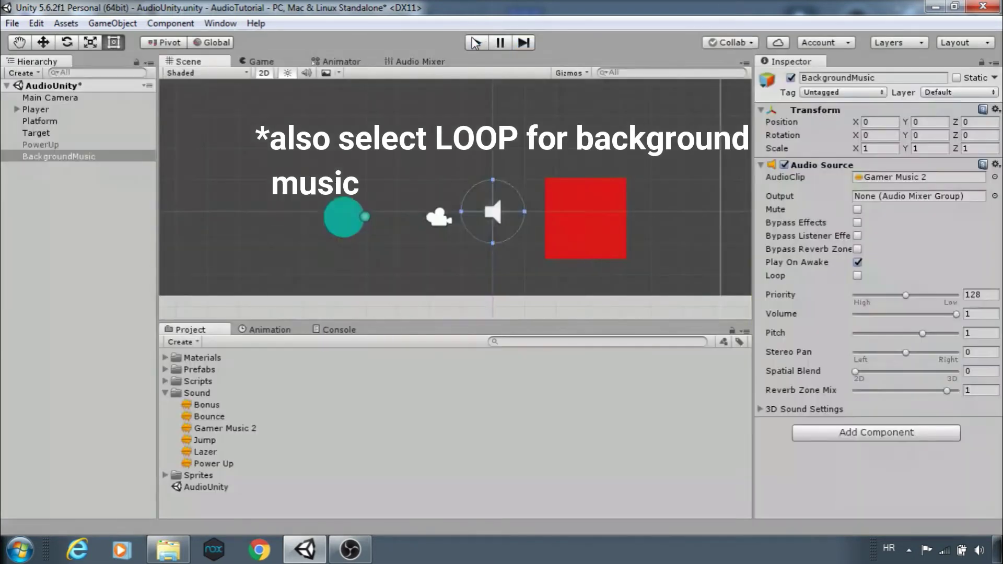
Turn off Play On Awake for BackgroundMusic's Audio Source and play-test the scene by moving the player and shooting
click(857, 262)
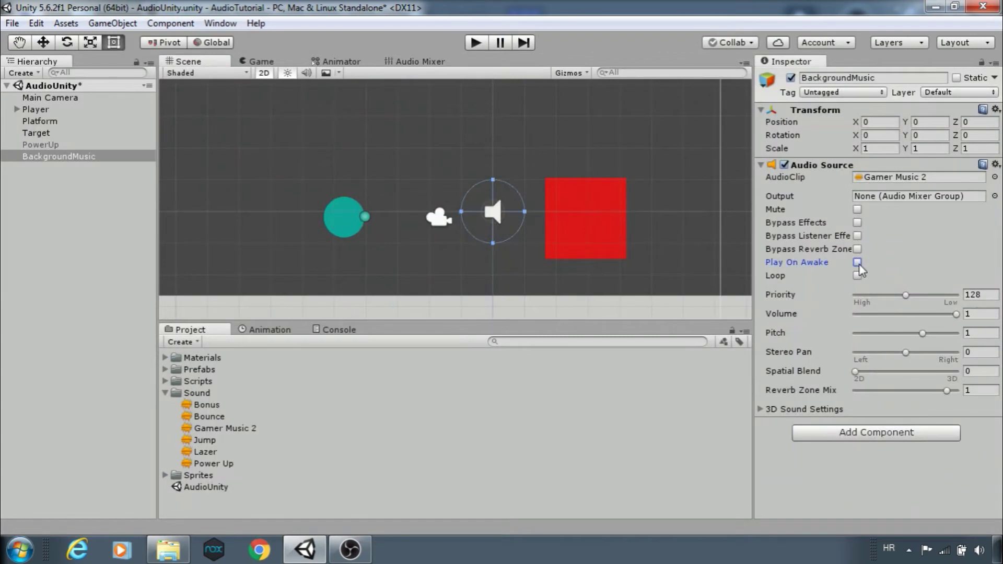
click(477, 43)
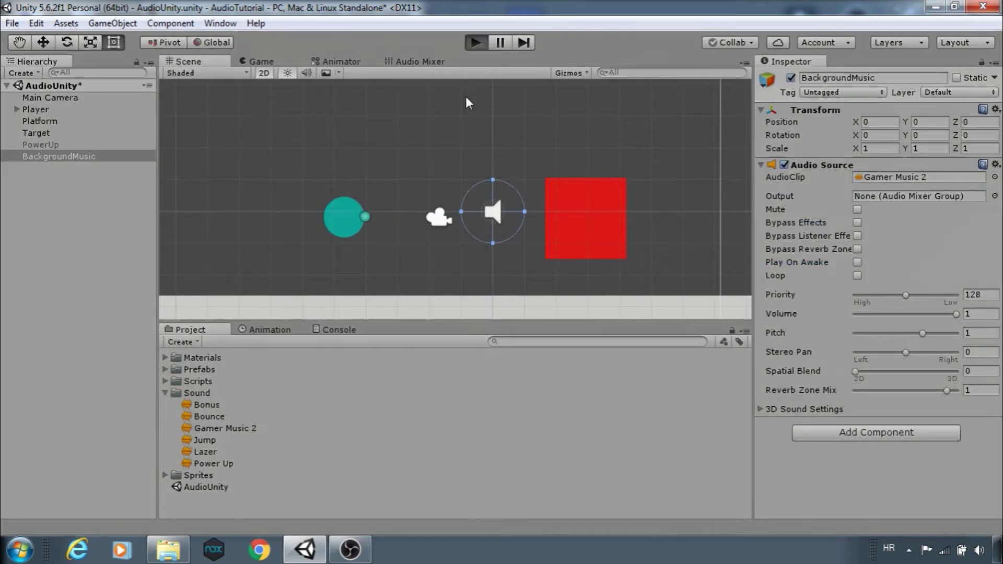
key(Left)
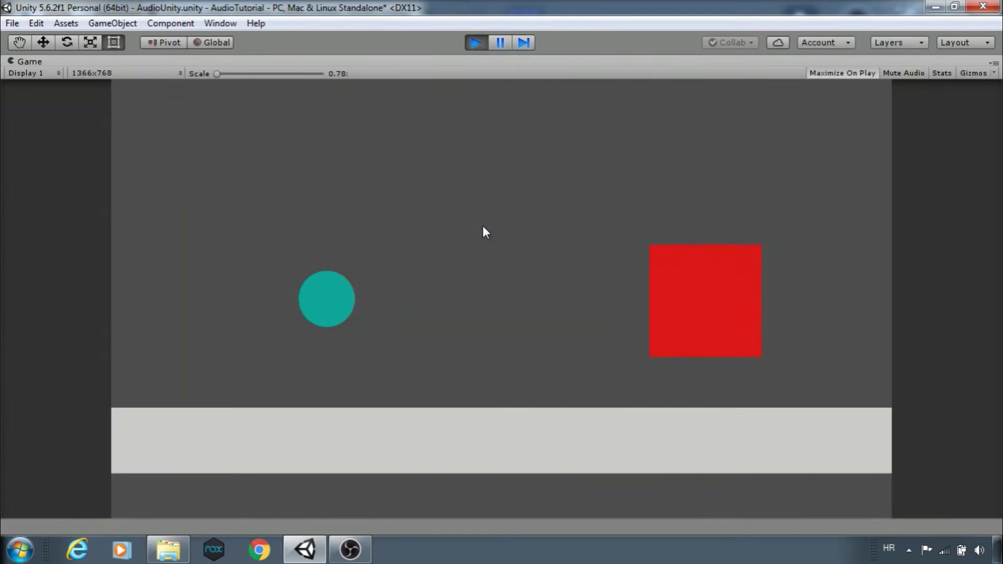
key(Right)
key(space)
key(space)
key(space)
key(space)
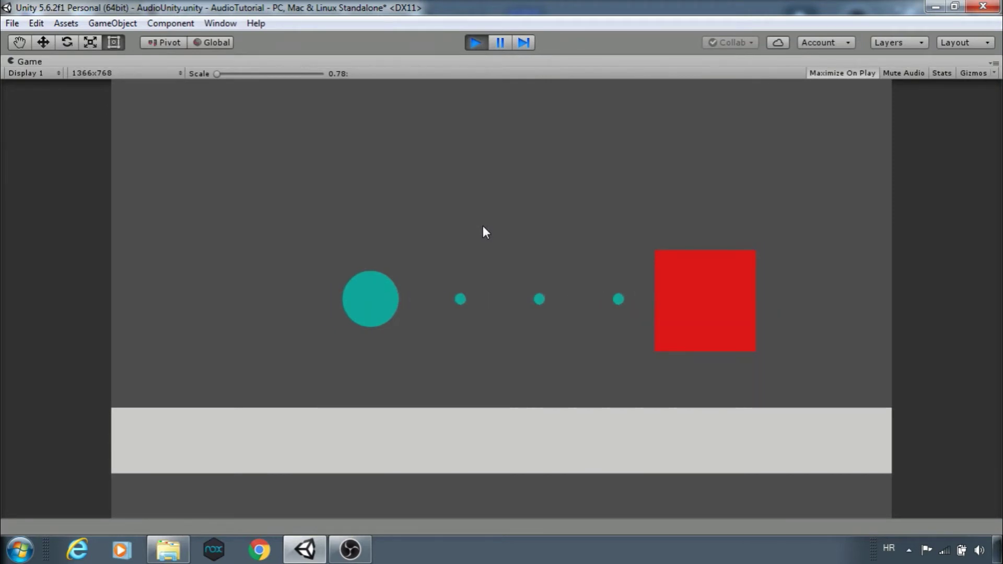
click(475, 44)
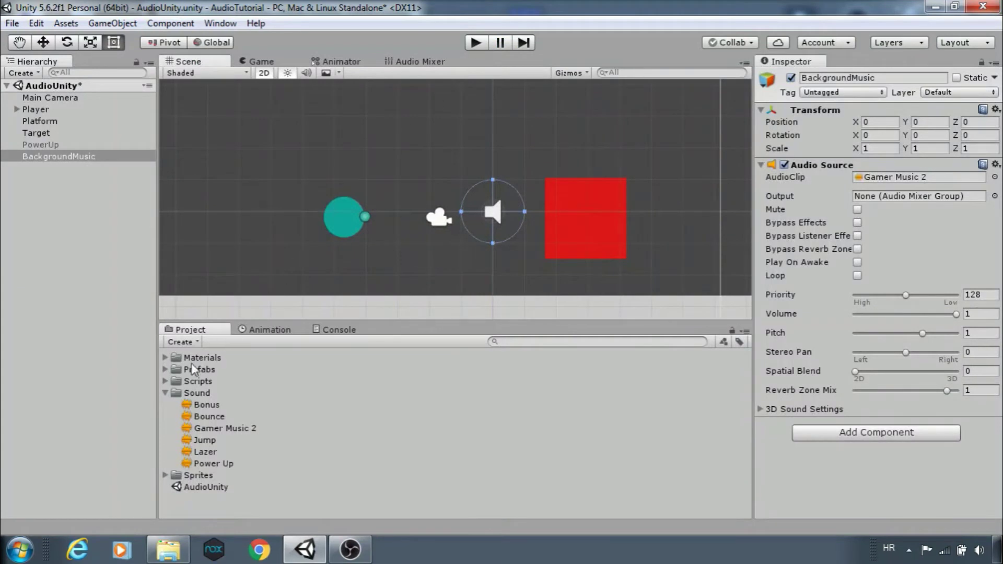
Place the Bullet prefab in the scene beside the player and add an Audio Source to it
click(165, 370)
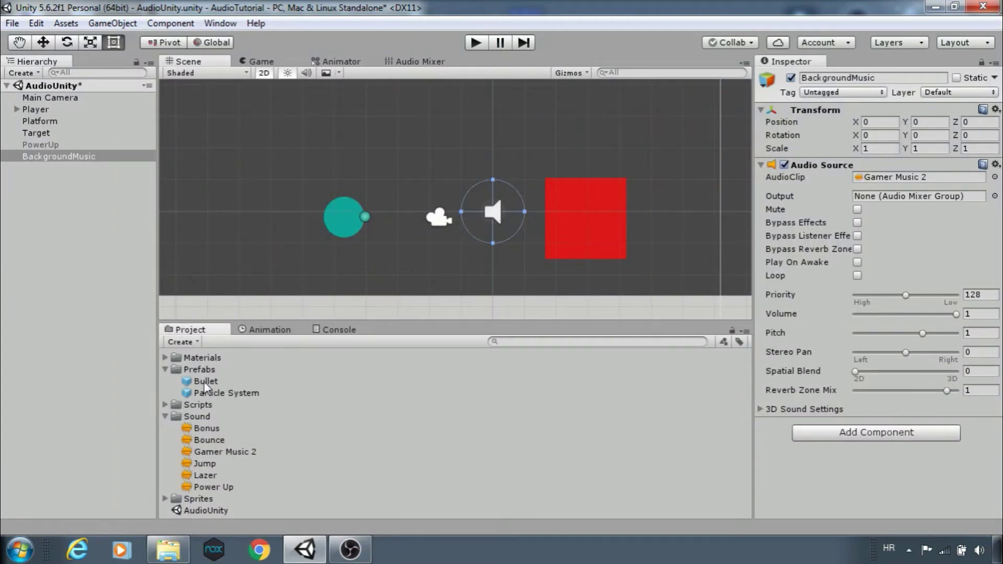
drag(205, 387, 263, 213)
middle_drag(263, 213, 336, 248)
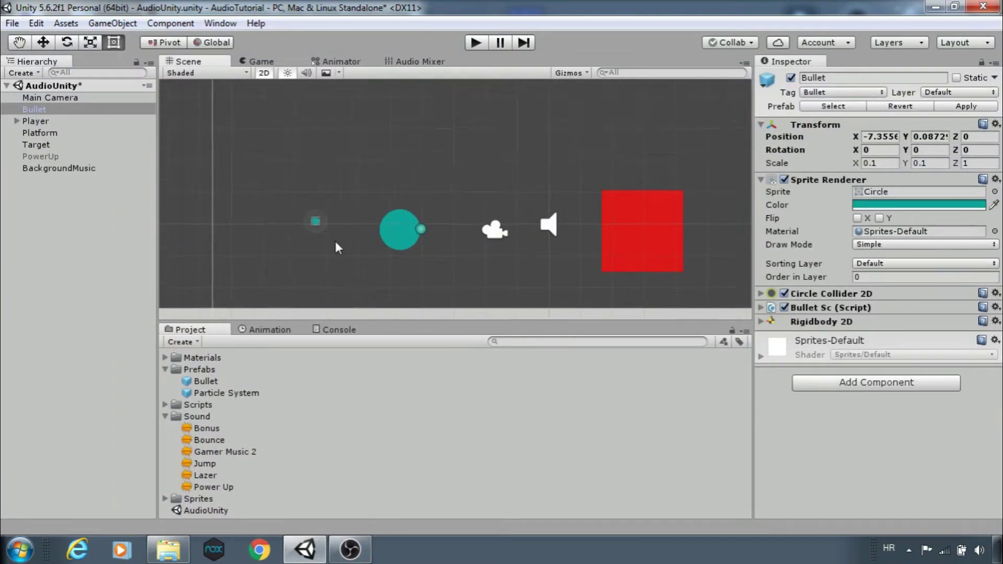
scroll(336, 248, up, 3)
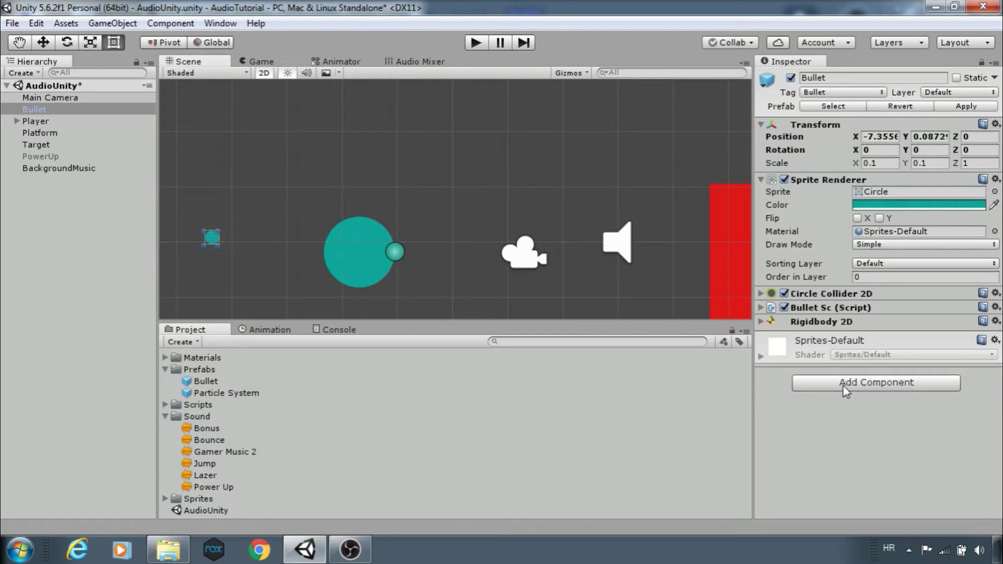
click(841, 384)
click(838, 187)
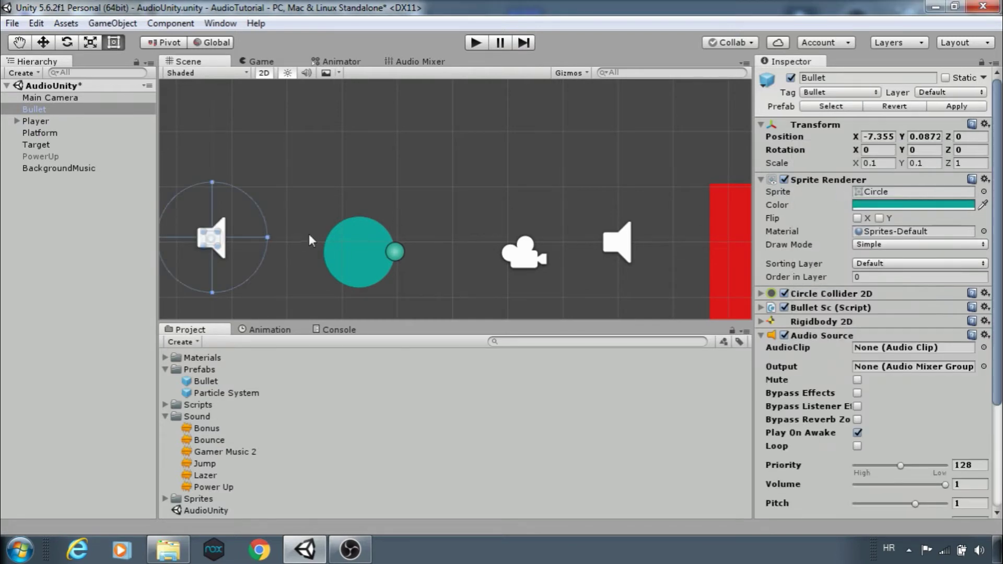
Preview the Lazer sound in the external media player and close the player
middle_drag(309, 235, 470, 214)
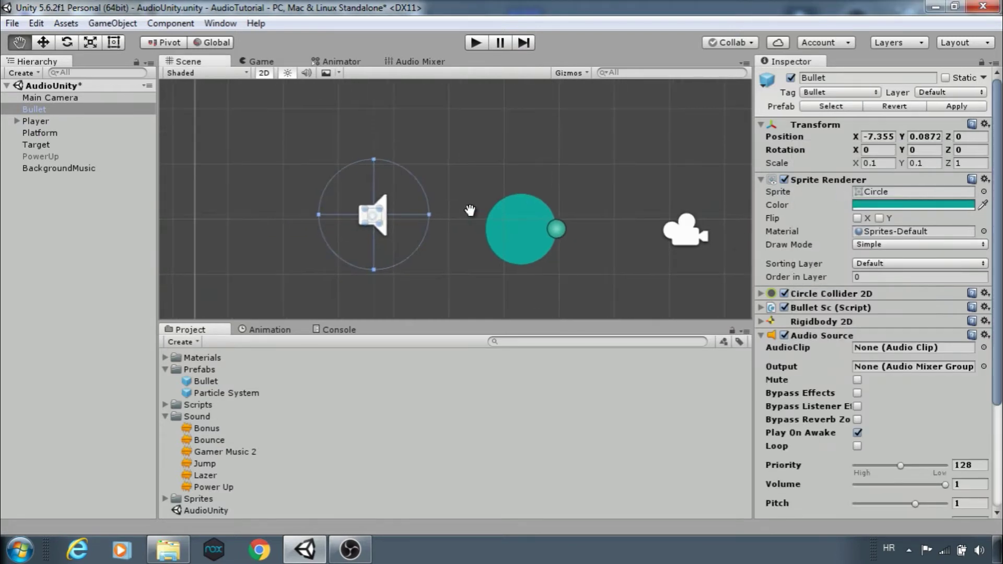
double_click(206, 474)
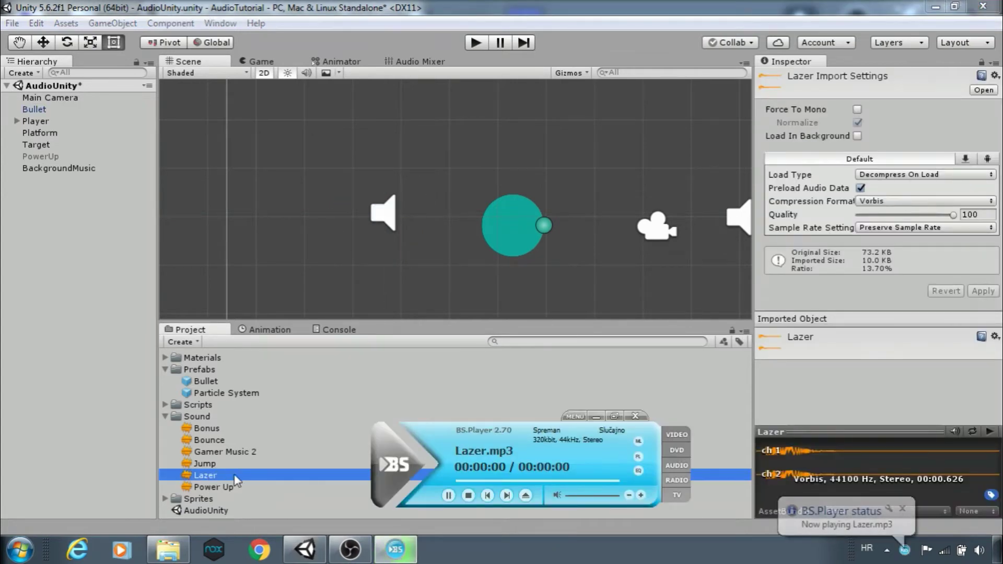
click(635, 416)
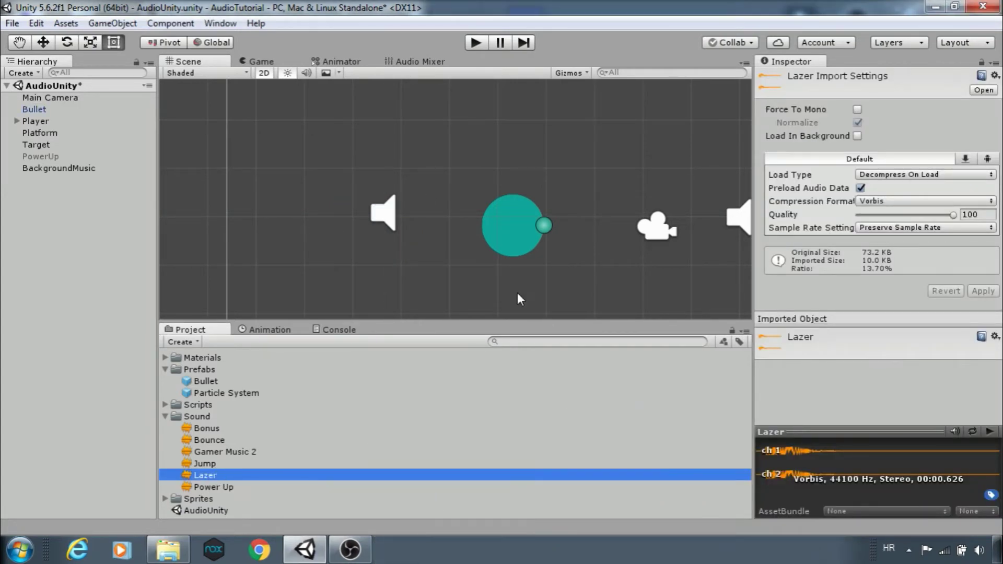
Assign the Lazer clip to the Bullet's Audio Source and apply the changes to the prefab
click(382, 215)
scroll(895, 392, down, 2)
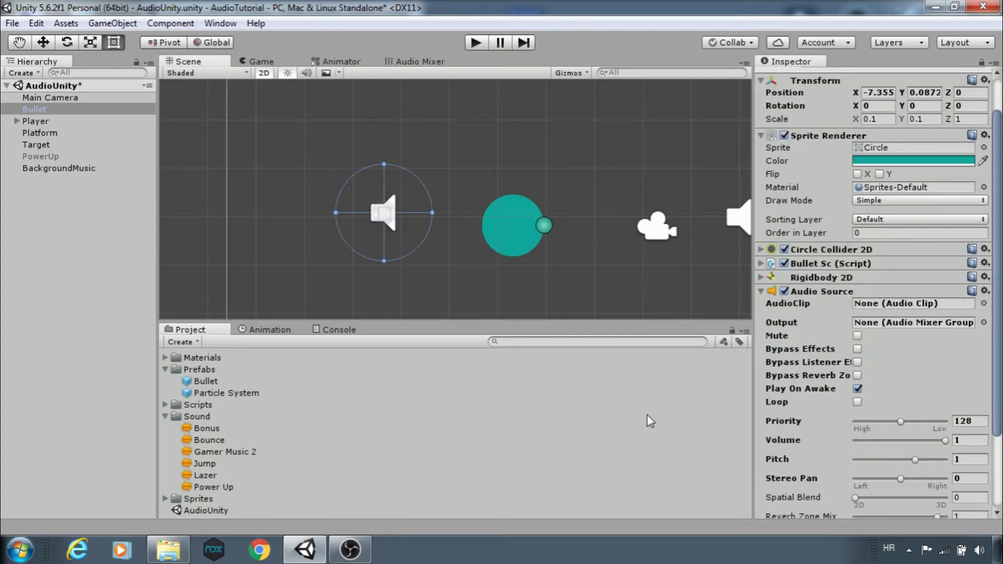
click(208, 476)
drag(208, 475, 892, 309)
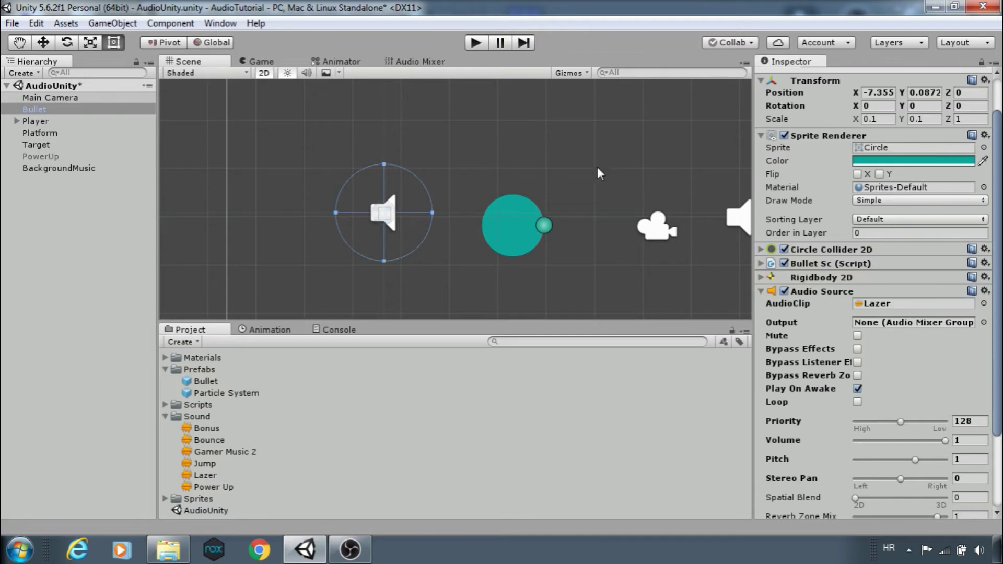
scroll(951, 123, up, 2)
click(966, 107)
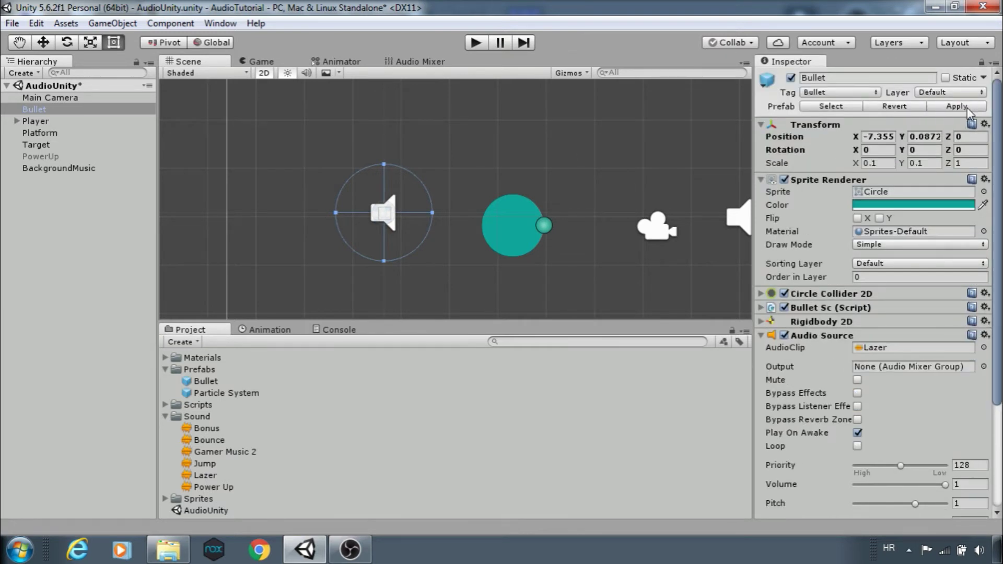
Delete the Bullet instance from the scene and play-test shooting at the target
click(46, 108)
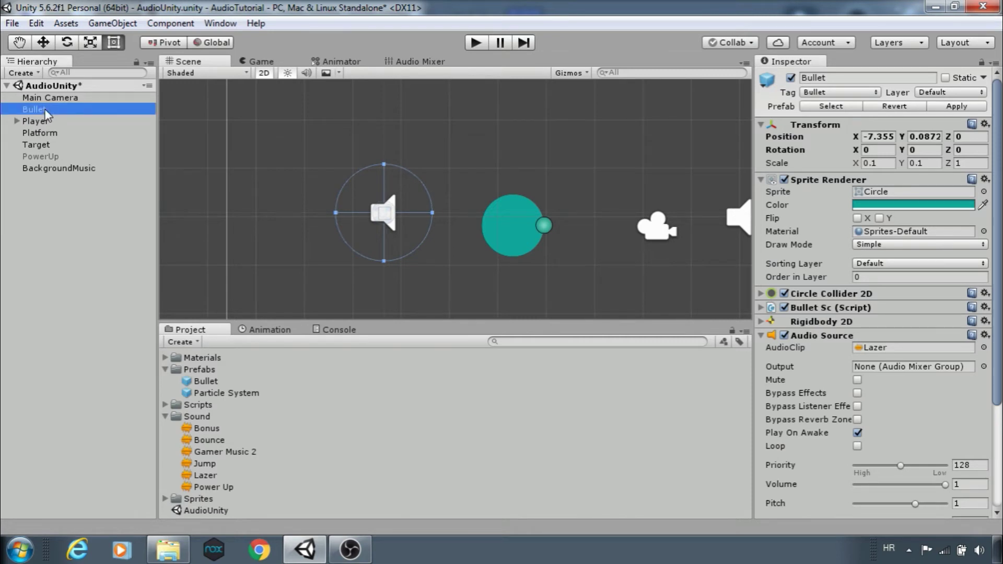
key(Delete)
click(475, 43)
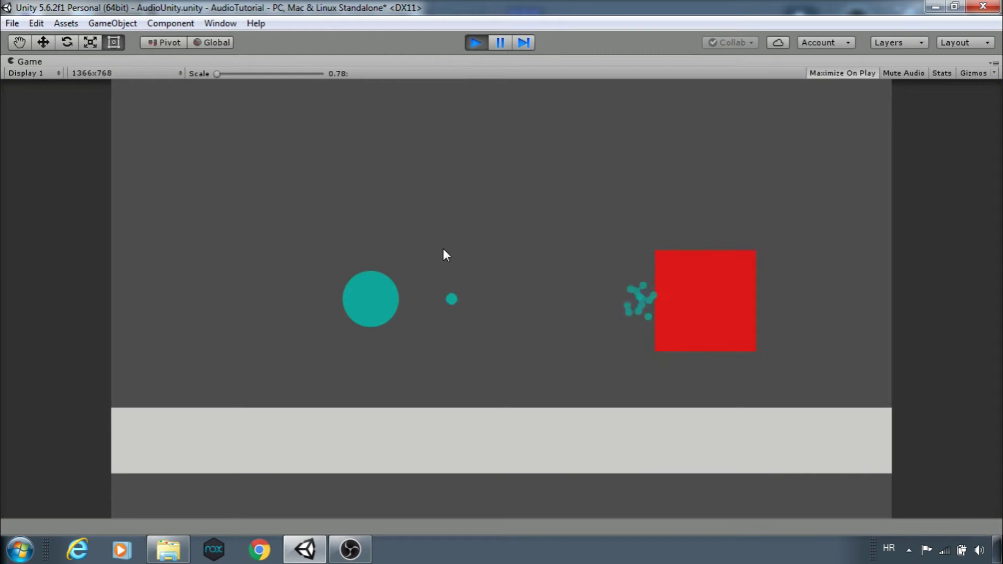
click(475, 42)
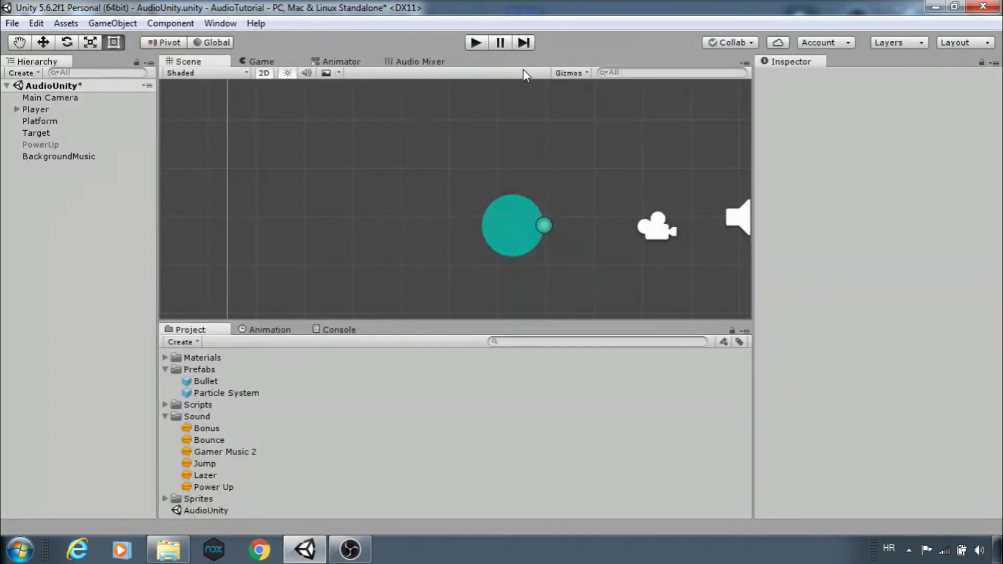
Lower the Audio Source volume of the Bullet prefab to about 0.407
click(205, 380)
scroll(938, 311, down, 3)
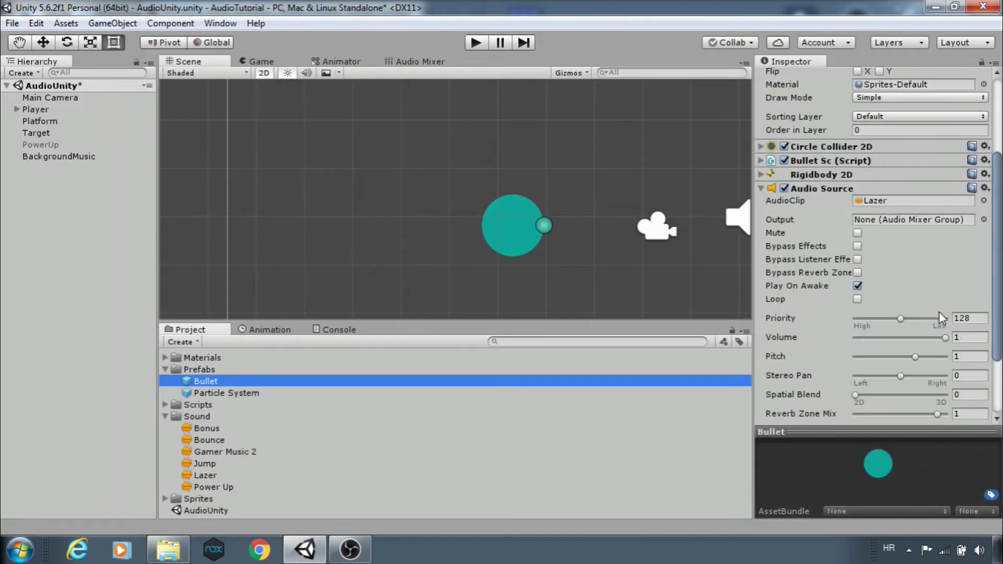
drag(926, 338, 892, 339)
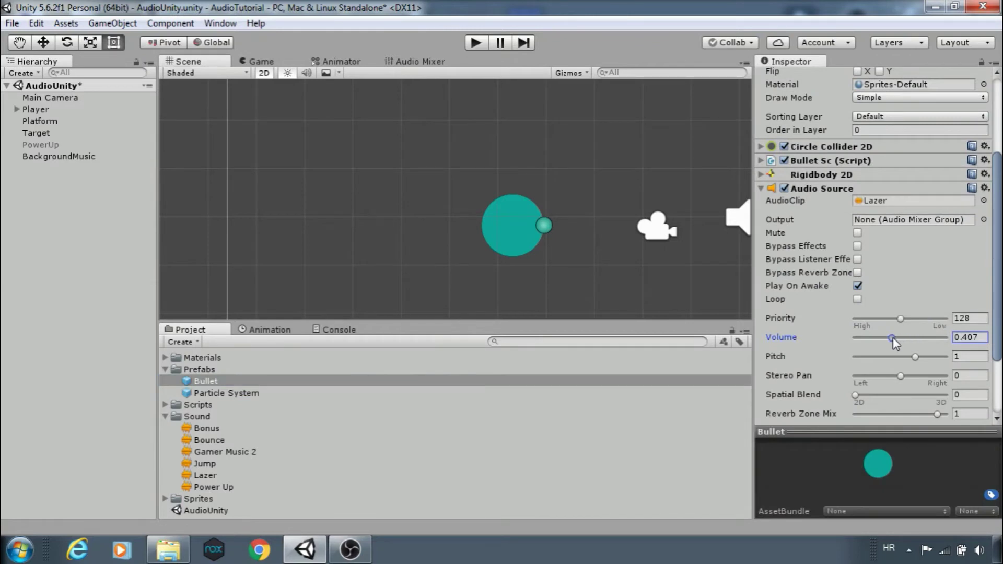
scroll(903, 243, up, 3)
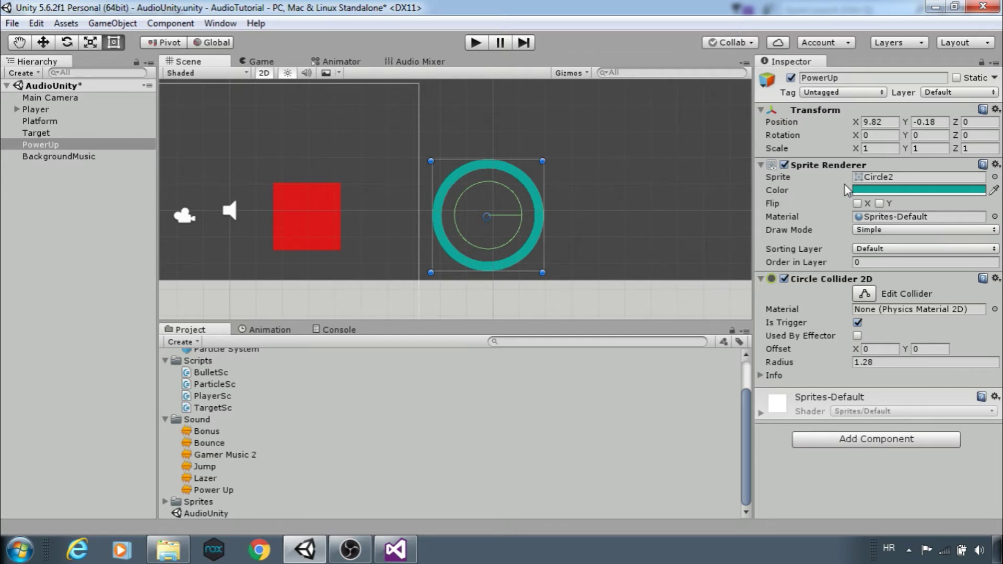
Add an Audio Source component to the PowerUp object
click(788, 280)
click(788, 280)
click(914, 438)
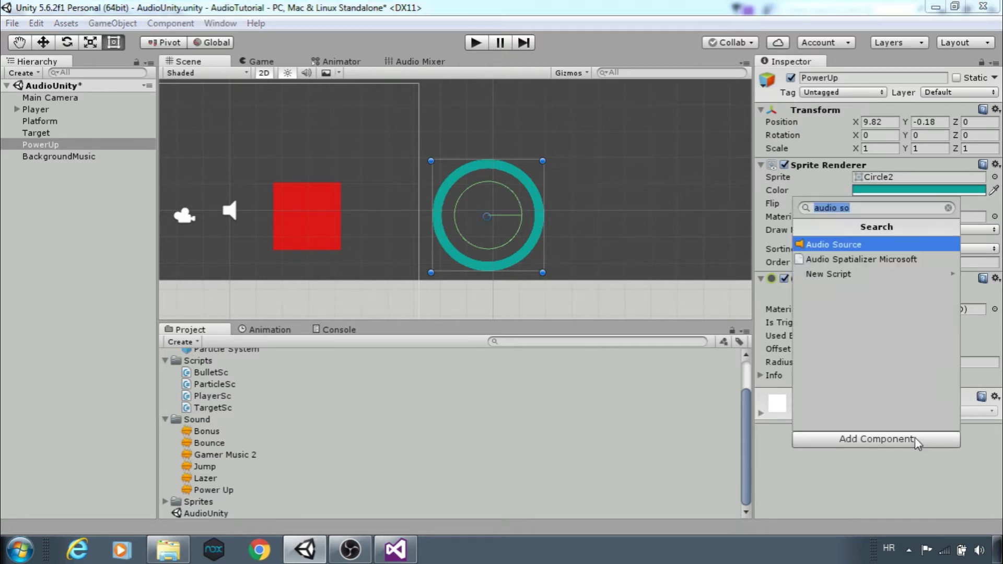
click(862, 245)
scroll(882, 419, down, 3)
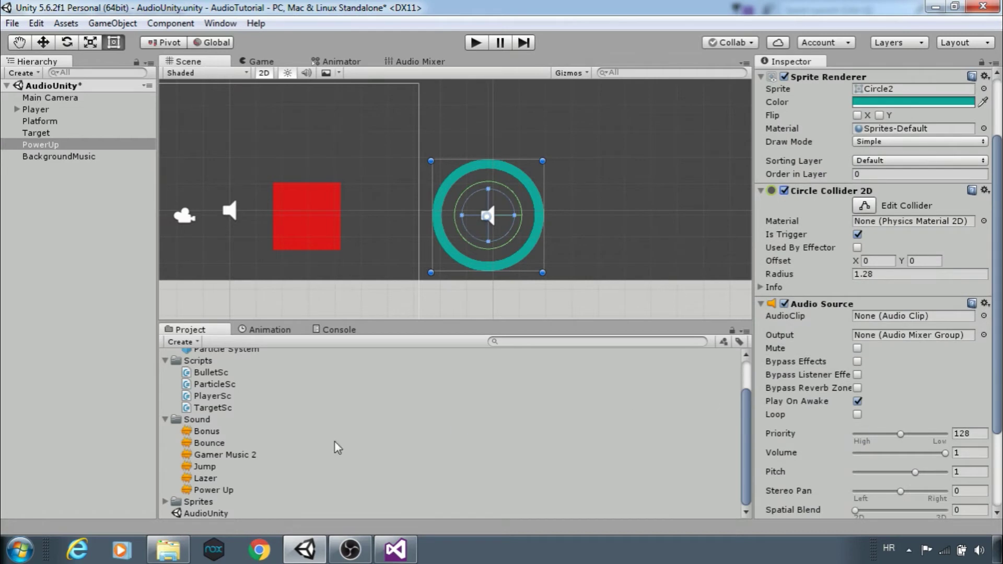
Configure PowerUp's Audio Source with the Power Up clip, Play On Awake off and a volume of about 0.211
drag(221, 490, 802, 454)
drag(909, 348, 907, 318)
click(857, 402)
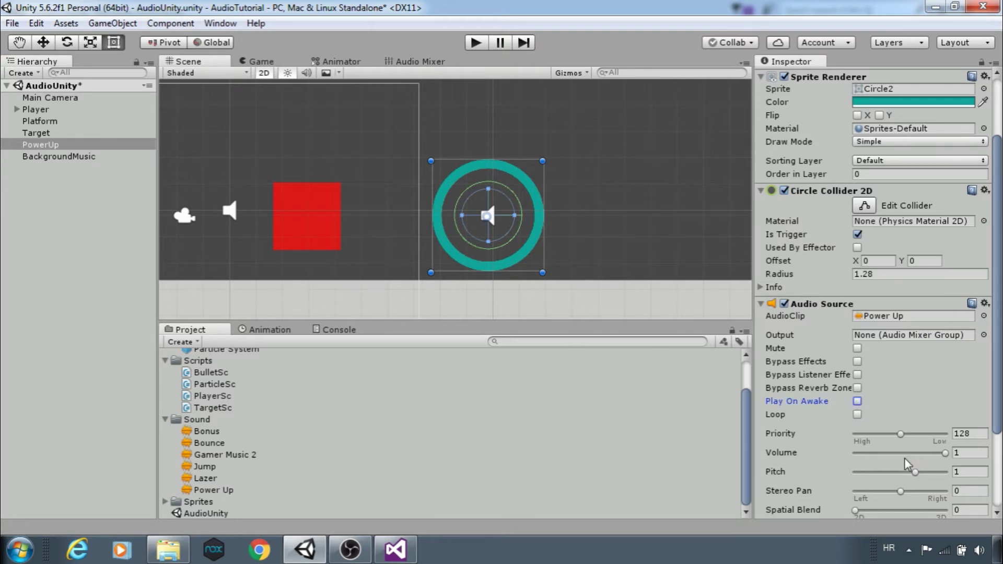
drag(903, 455, 875, 451)
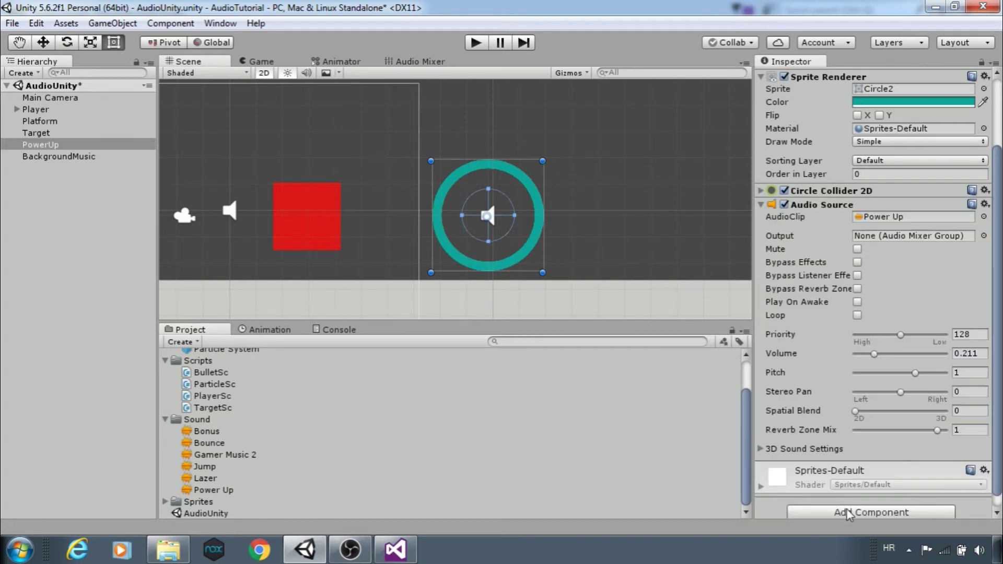
Create a new script component PowerUpSc on the PowerUp object and open it in Visual Studio
click(846, 512)
text(P)
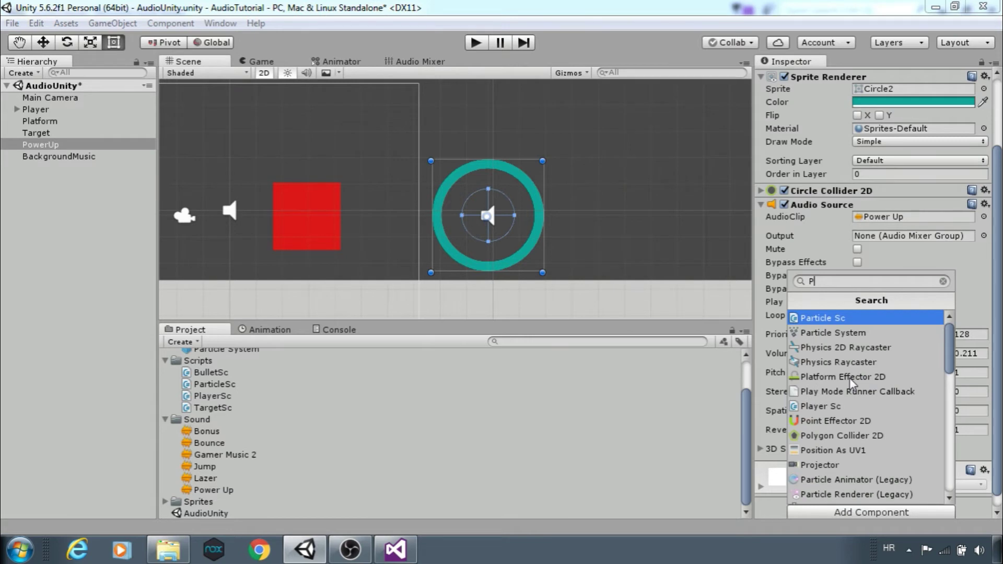
text(owerUpSc)
key(Return)
key(Return)
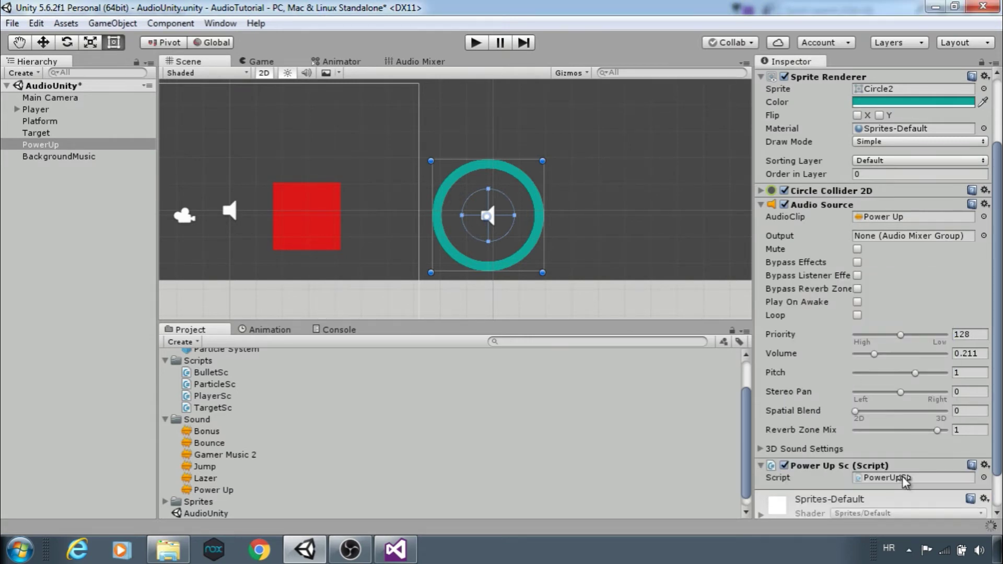
double_click(901, 476)
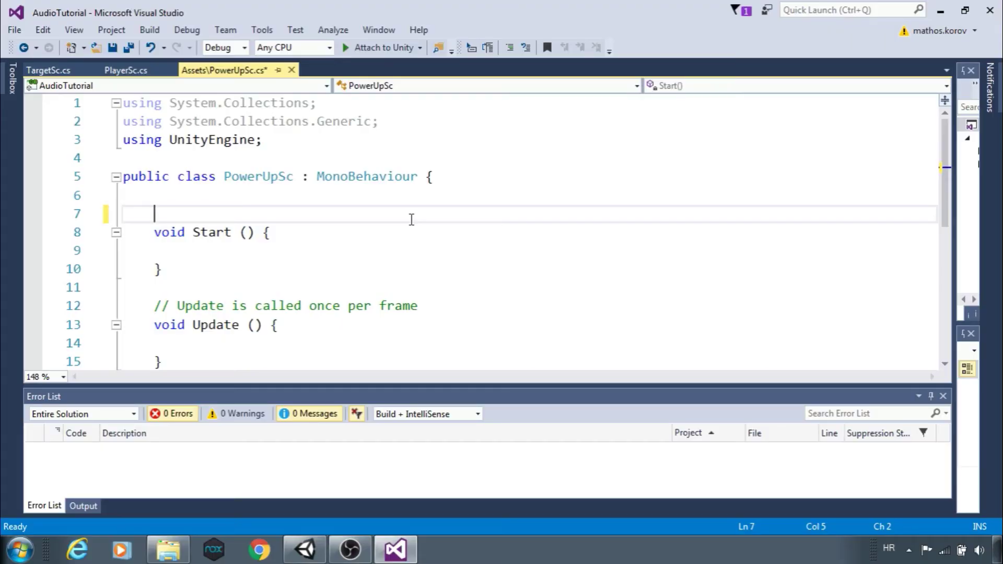
Declare an AudioSource variable source in PowerUpSc, assign it with GetComponent<AudioSource>() in Start, and save the script
text(Au)
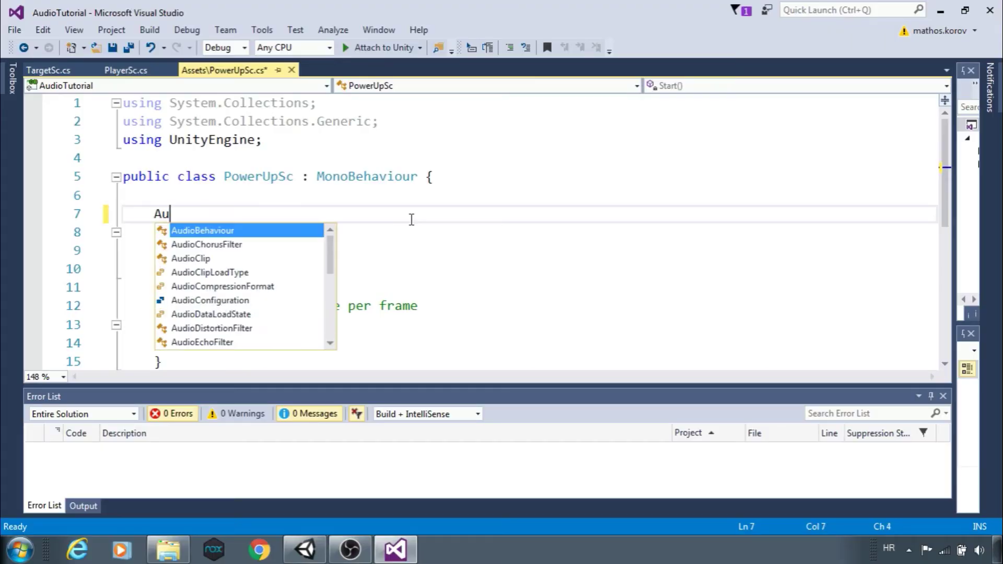
text(dioSource so)
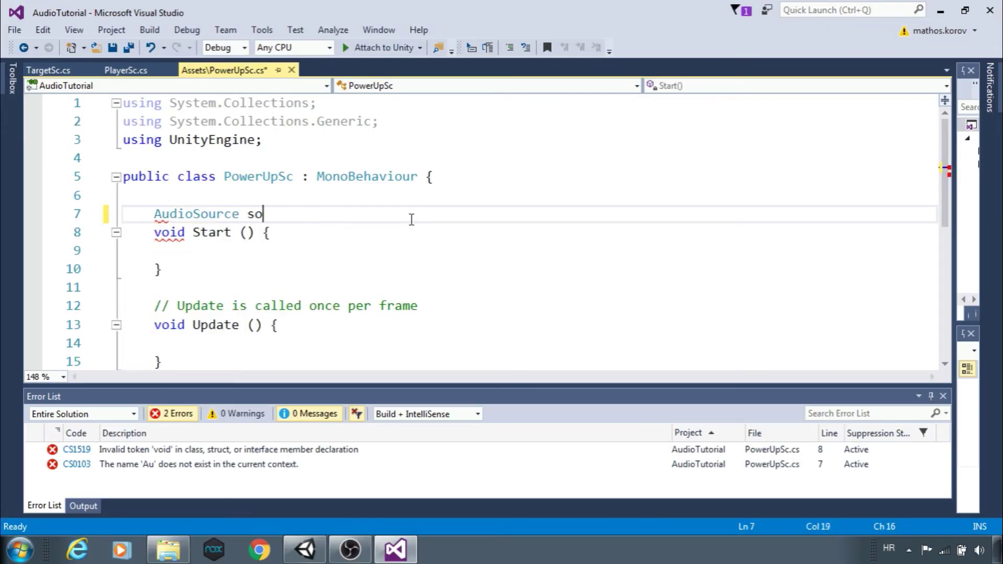
text(urce;)
click(280, 253)
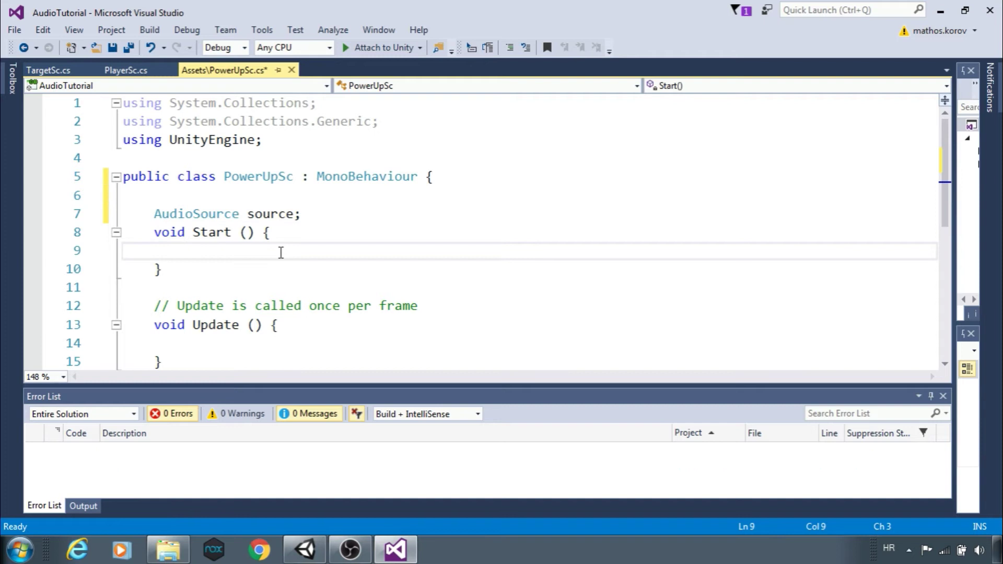
text(source = GetComponent<)
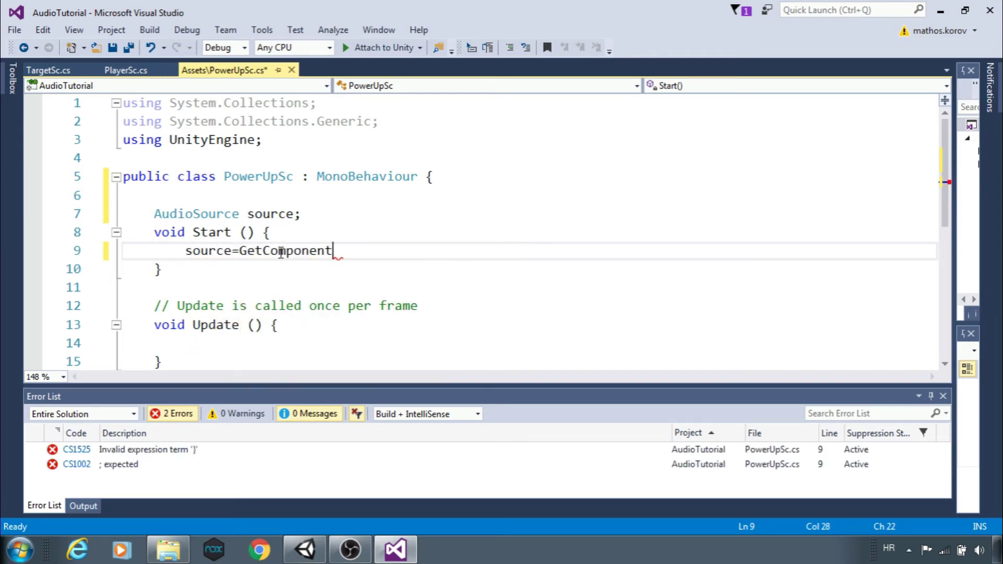
text(AudioSource>();)
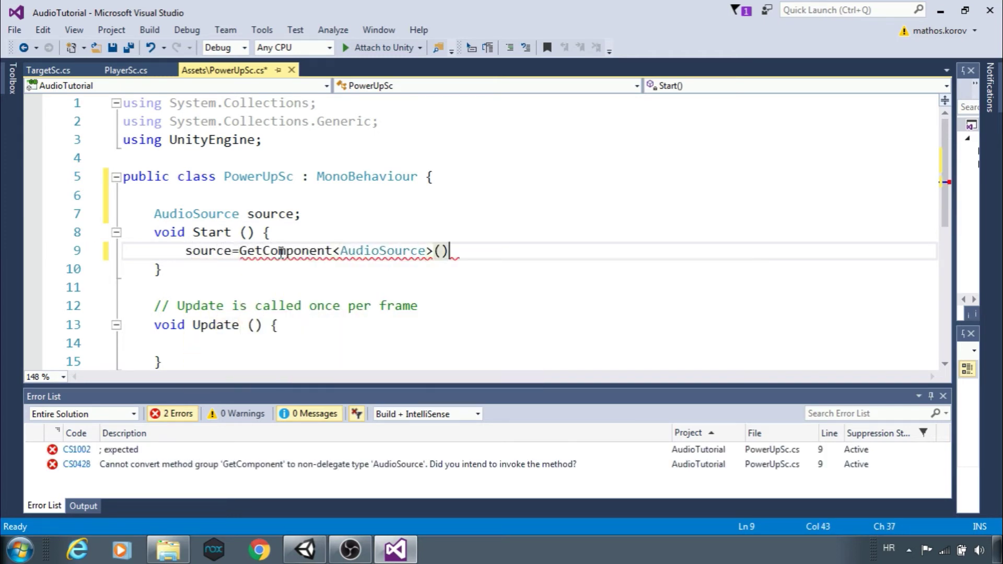
key(ctrl+s)
Delete the Update method and its comment from the PowerUpSc script
scroll(280, 253, down, 1)
drag(155, 251, 479, 257)
key(BackSpace)
key(BackSpace)
key(BackSpace)
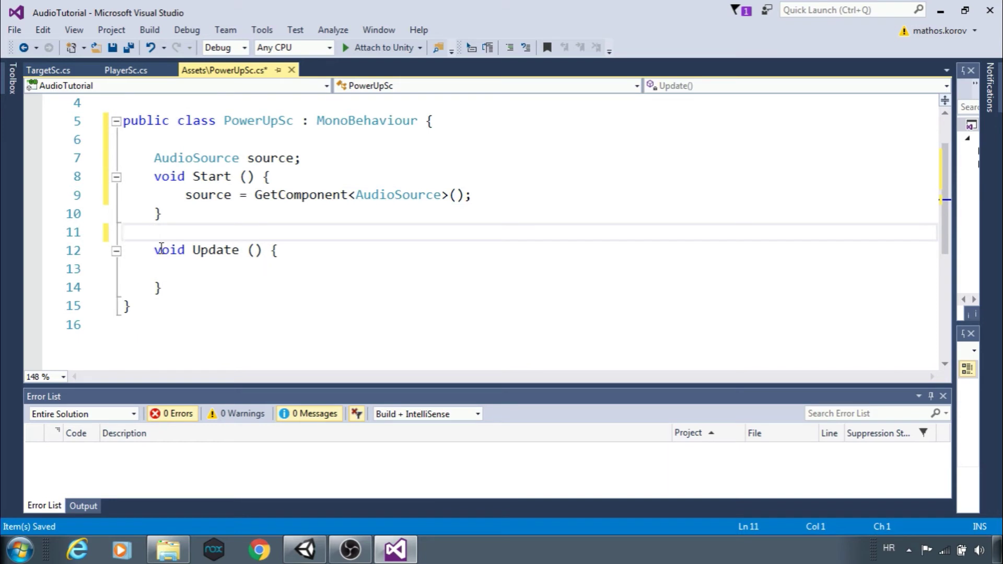
drag(161, 248, 284, 280)
key(BackSpace)
Add an OnTriggerEnter2D(Collider2D other) method containing an if condition with other.CompareTag("Player")
click(202, 231)
text(void OnT)
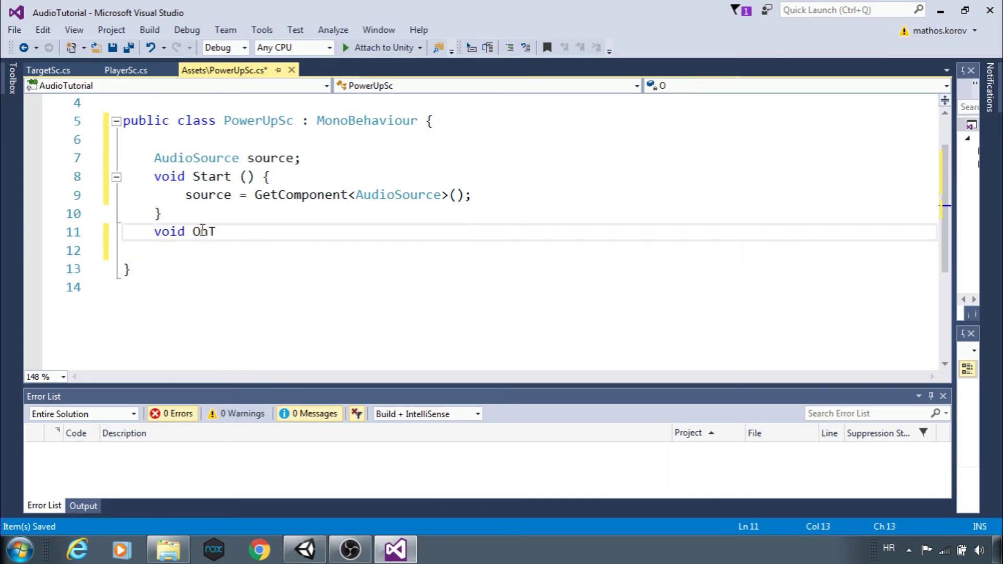
text(riggerEnter2D(Coll)
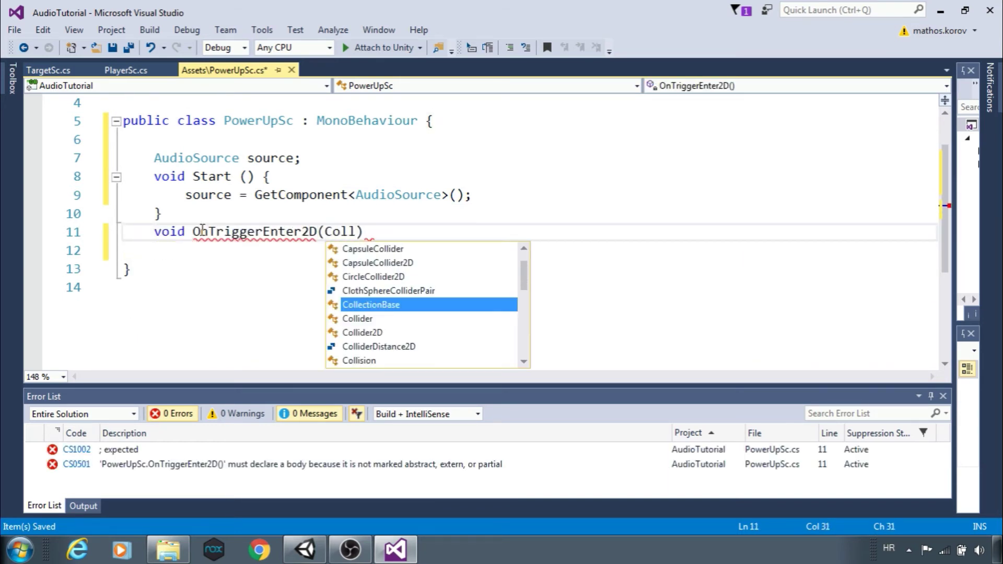
text(ider2D other))
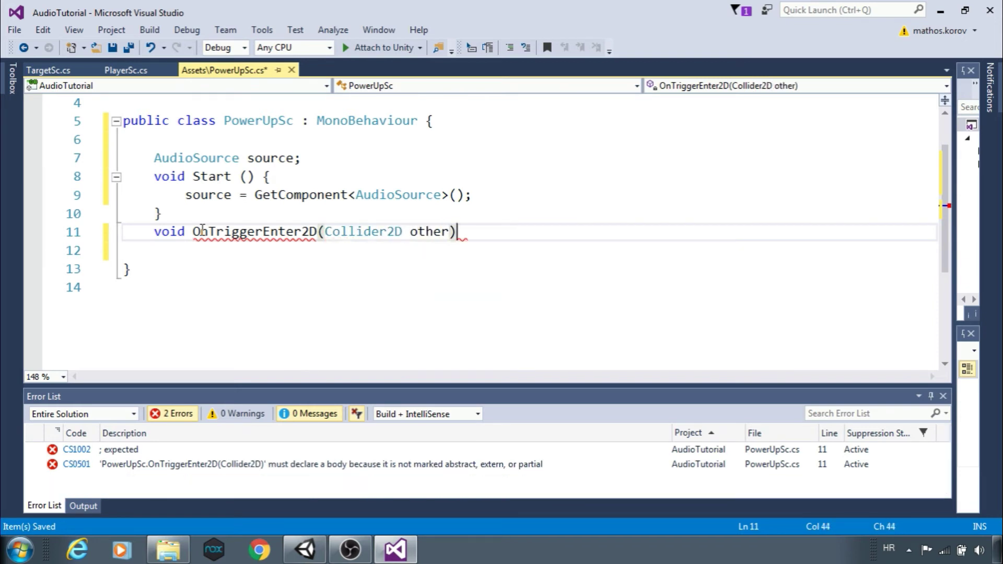
key(Return)
text({)
key(Return)
text(if(other.com)
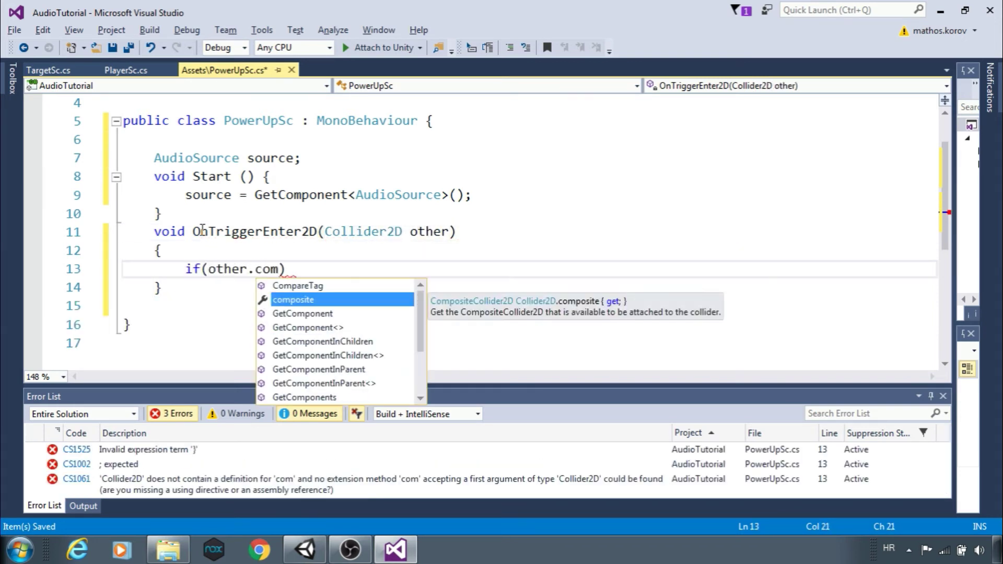
text(pareTag("Player)
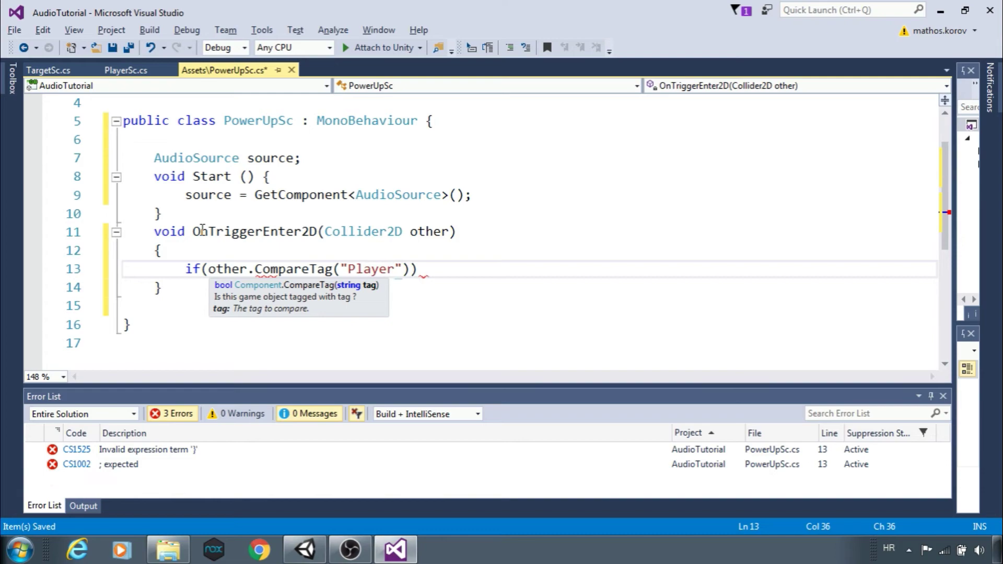
Switch to Unity and make sure the Player object is tagged Player
click(305, 548)
click(43, 110)
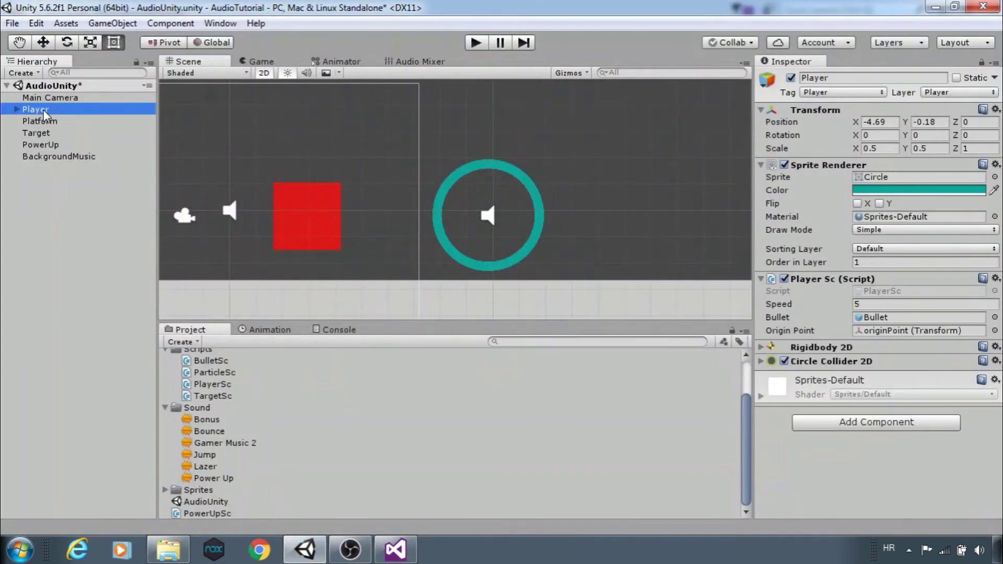
click(811, 99)
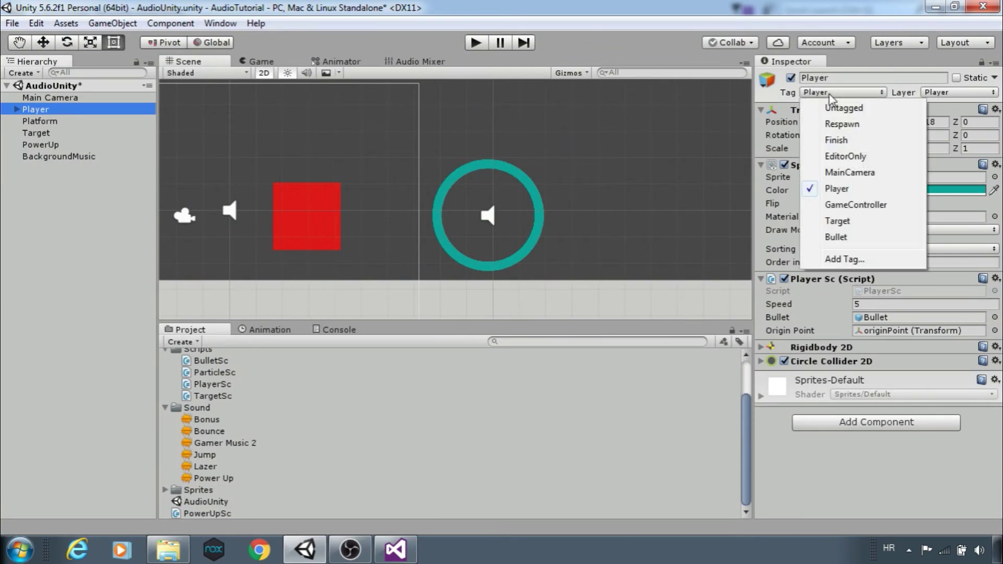
click(842, 191)
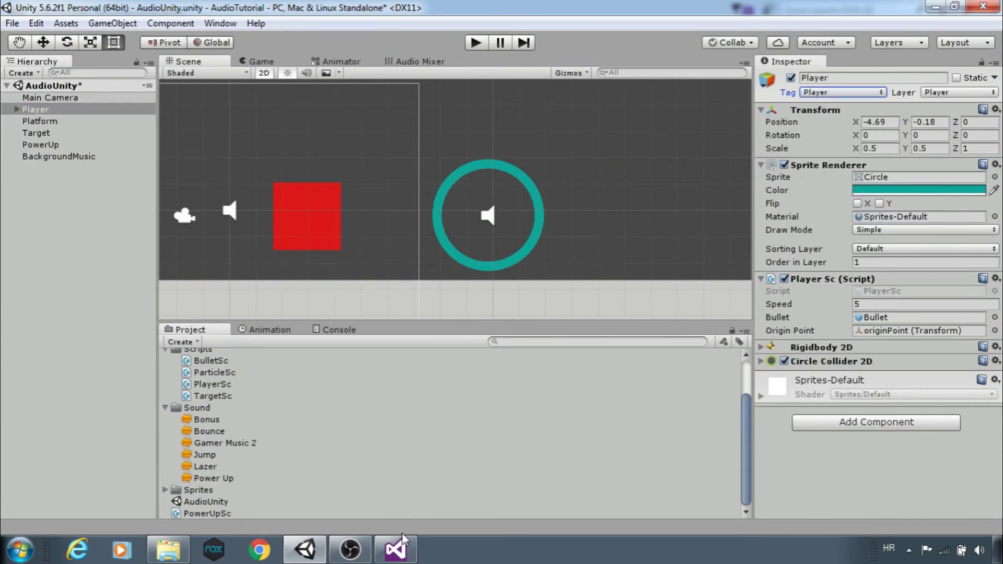
Switch back to Visual Studio and call source.Play(); inside braces under the Player tag check
click(396, 549)
click(444, 273)
key(Return)
text({)
key(Return)
text(s)
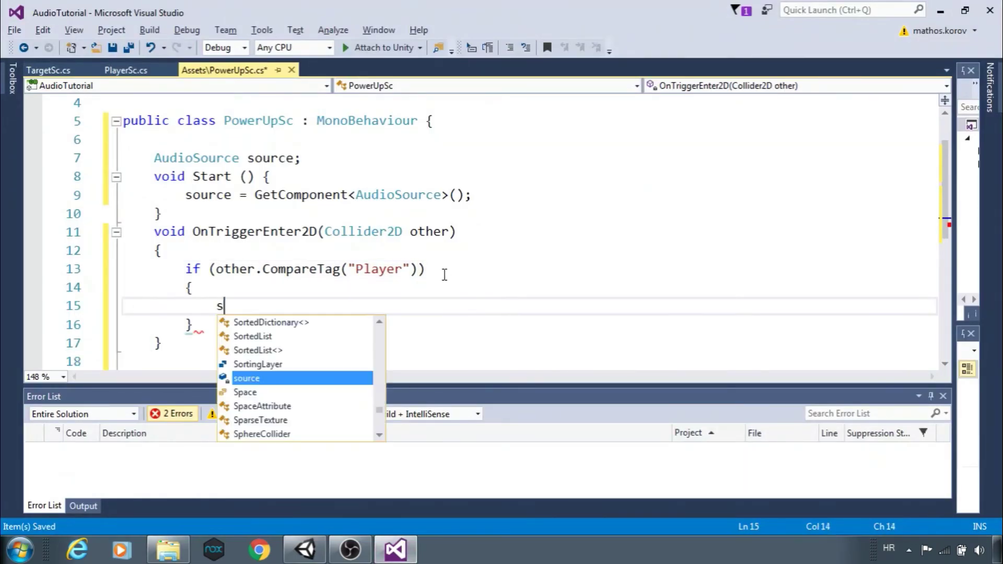
text(ource.Play();)
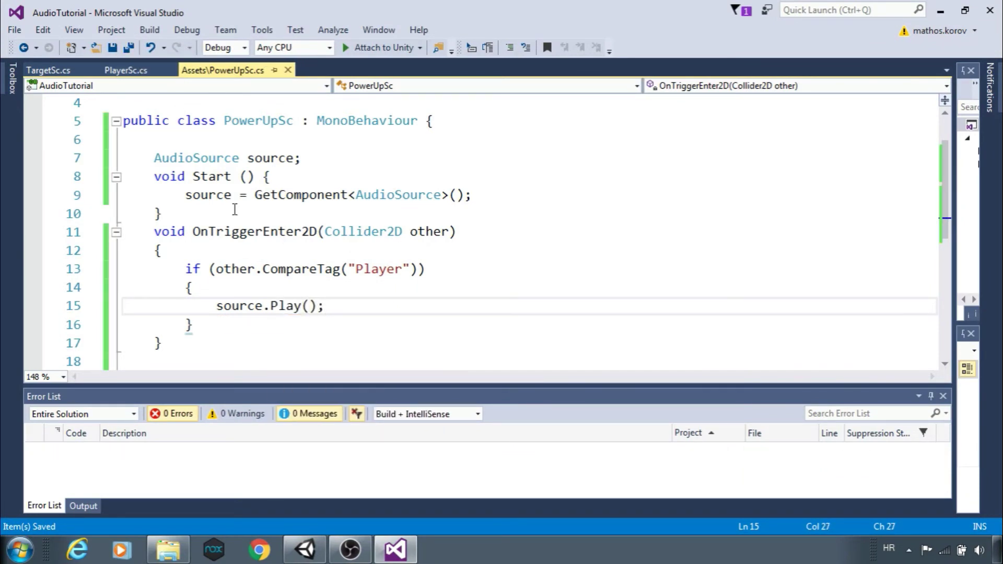
scroll(235, 224, down, 1)
Switch to Unity, make Main Camera a child of Player and run the game
click(308, 550)
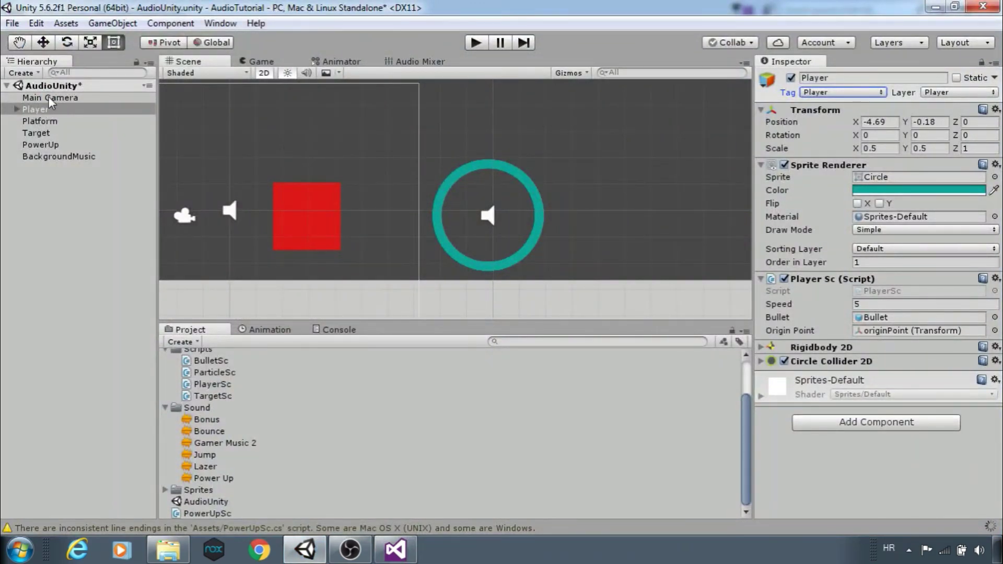
drag(48, 99, 42, 109)
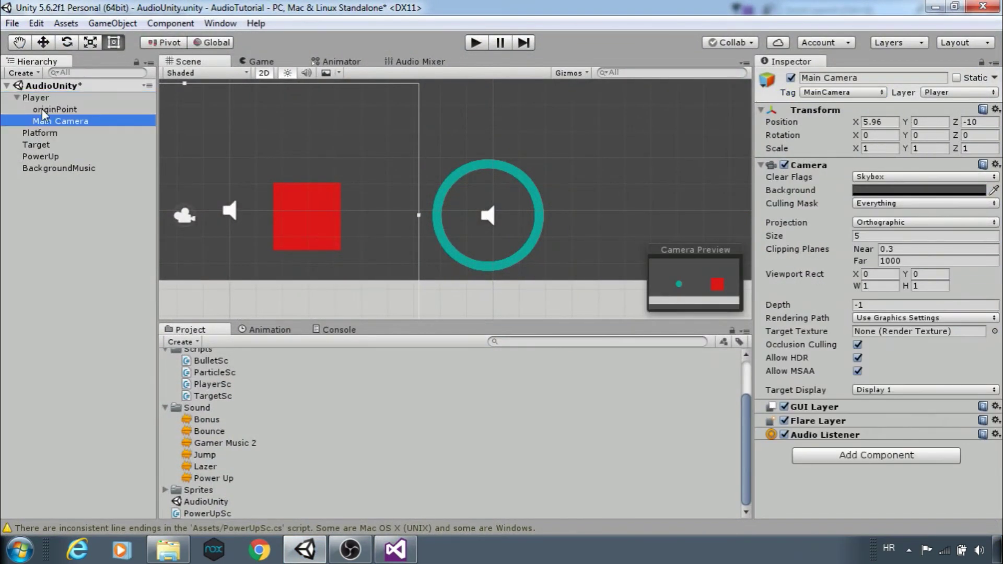
key(f)
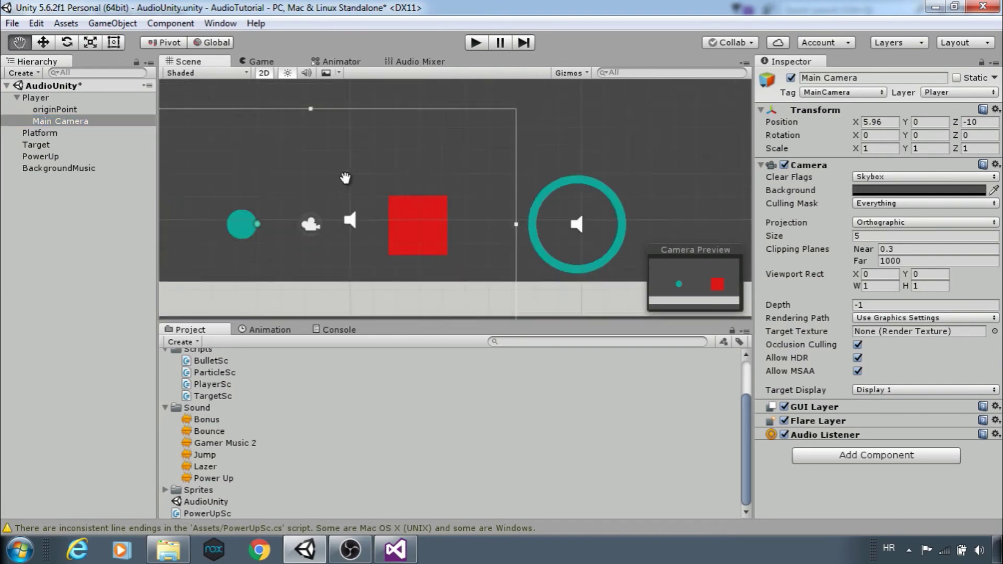
click(475, 43)
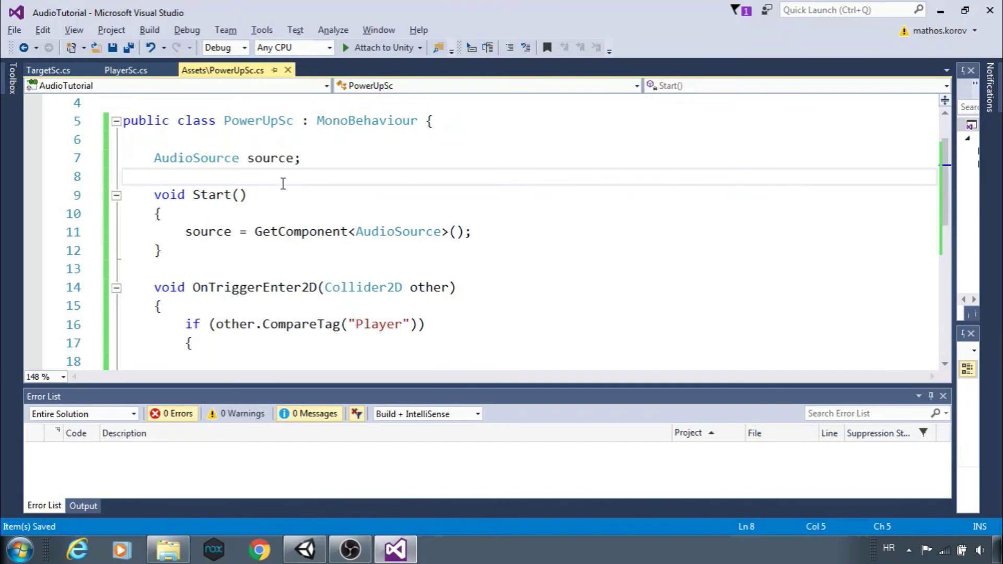
Declare a public AudioClip[] array named clip below the source variable in PowerUpSc
text(publ)
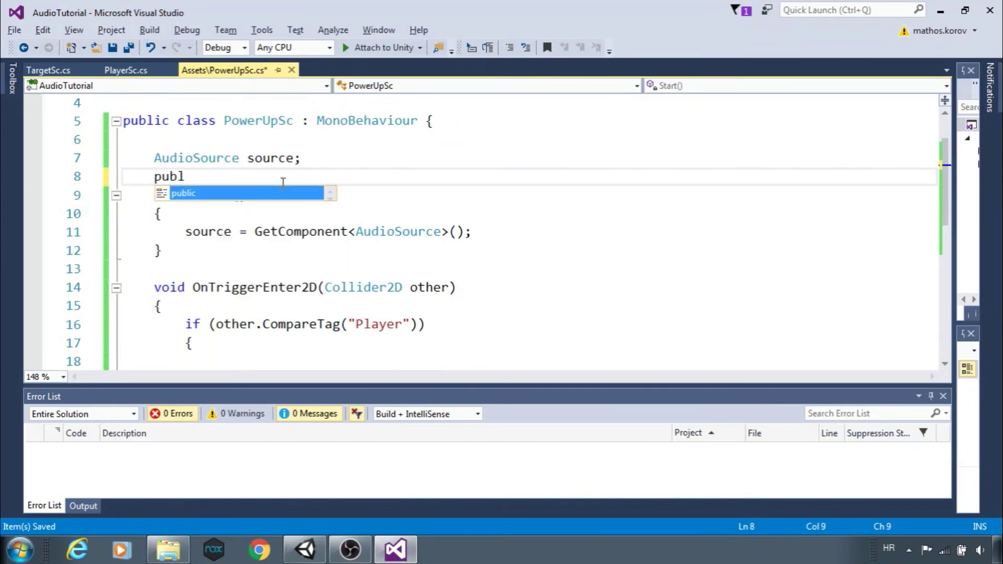
text(ic Audi)
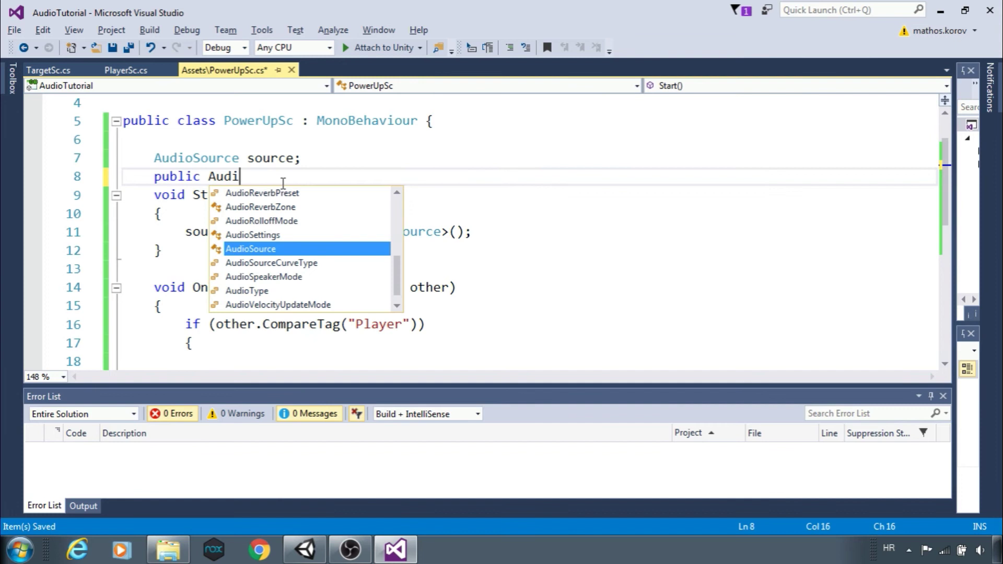
text(oCl)
key(Tab)
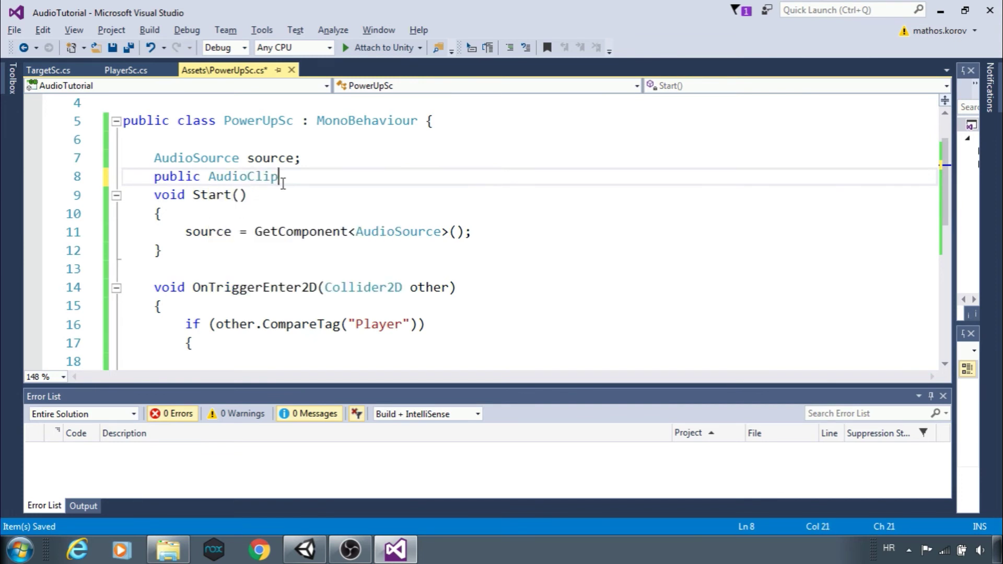
text([] cli)
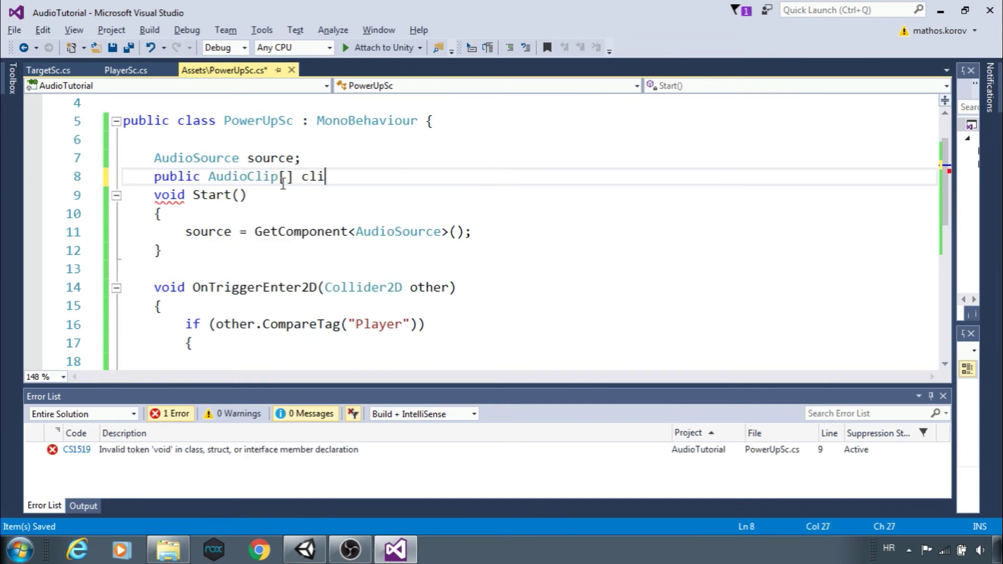
text(p;)
Before source.Play(), add int num = Random.Range(0, 2); and source.clip = clip[num]; in the Player tag check
scroll(361, 178, down, 2)
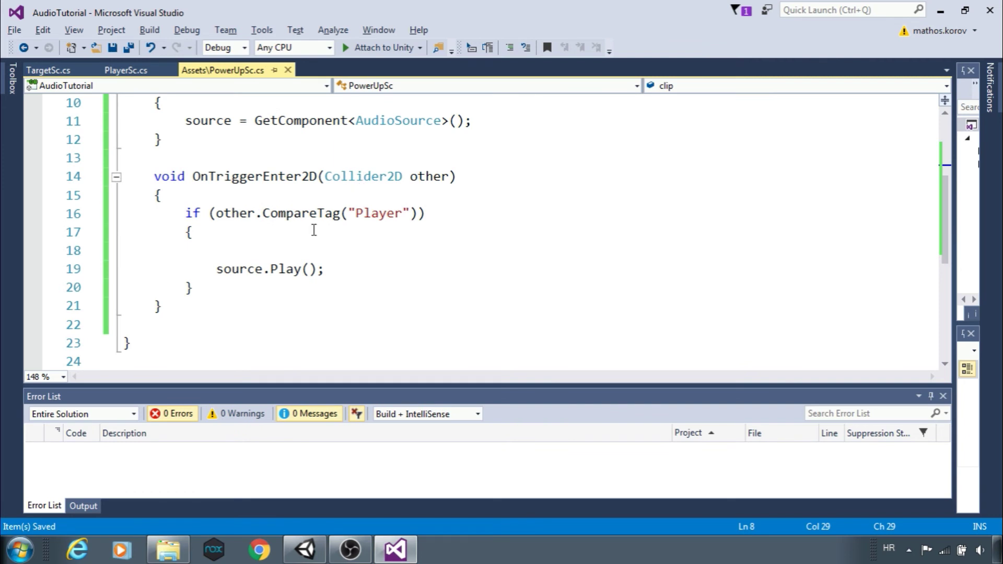
click(316, 252)
text(int num )
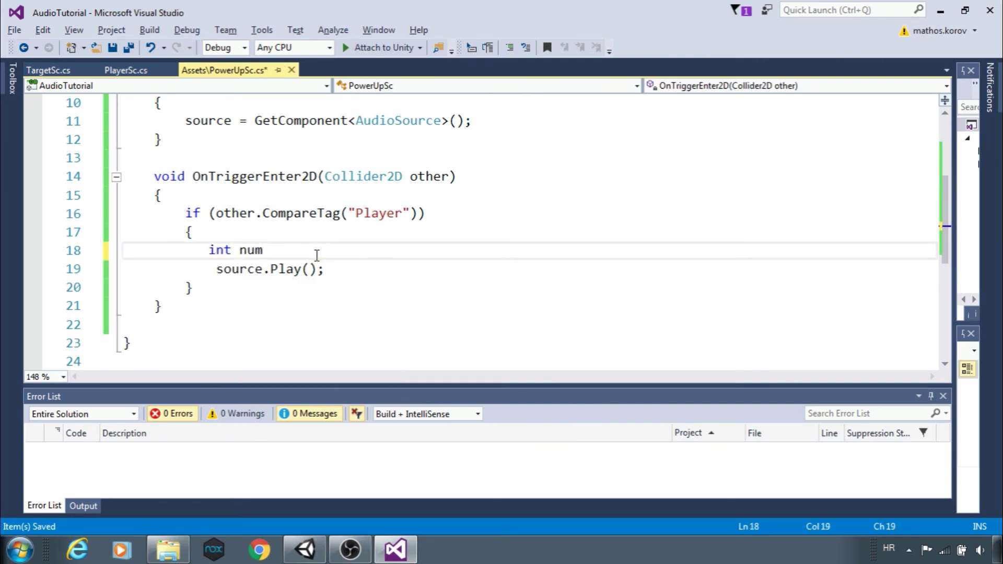
text(= Random.Range)
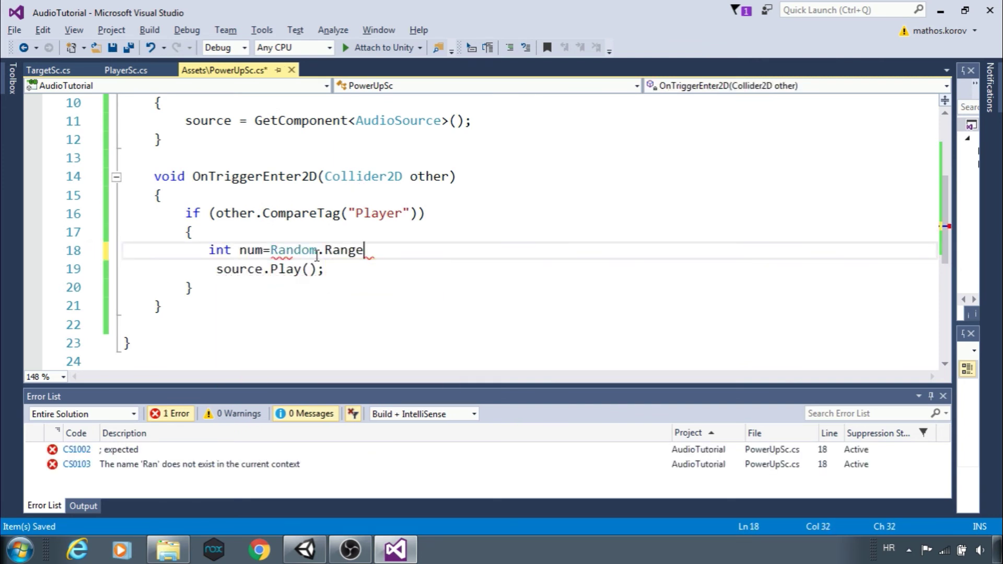
text((0, 2);)
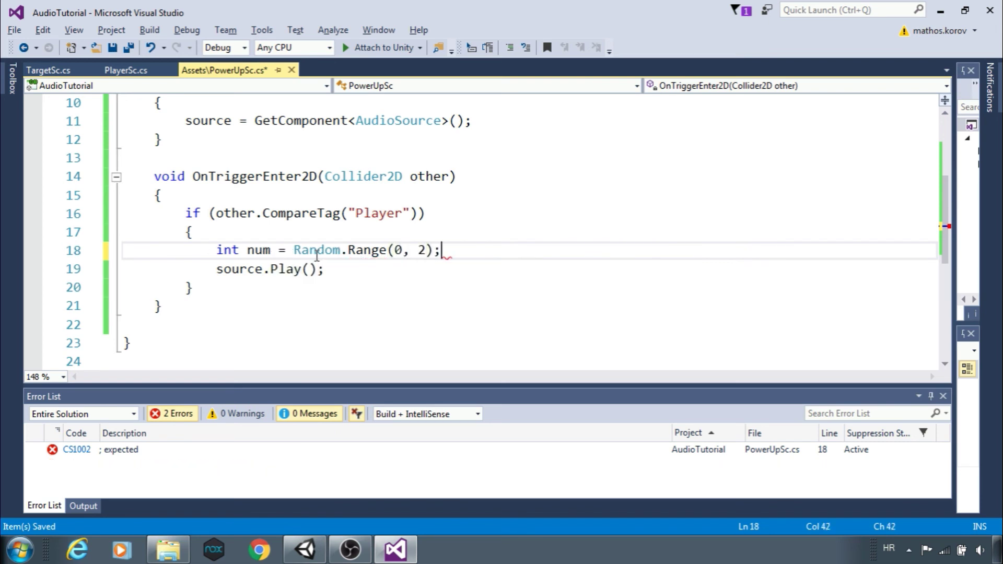
key(Return)
text(source.)
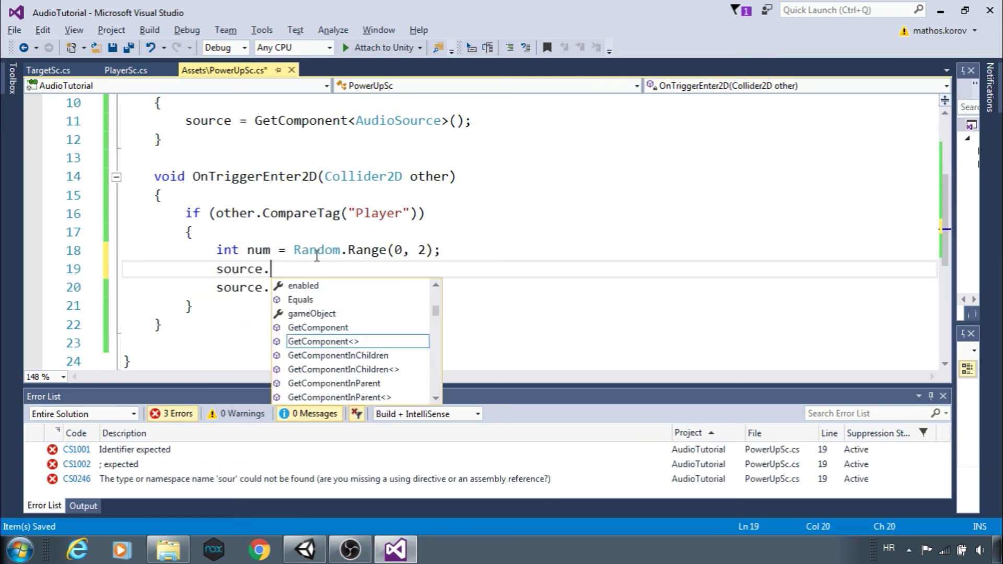
text(clip=clip)
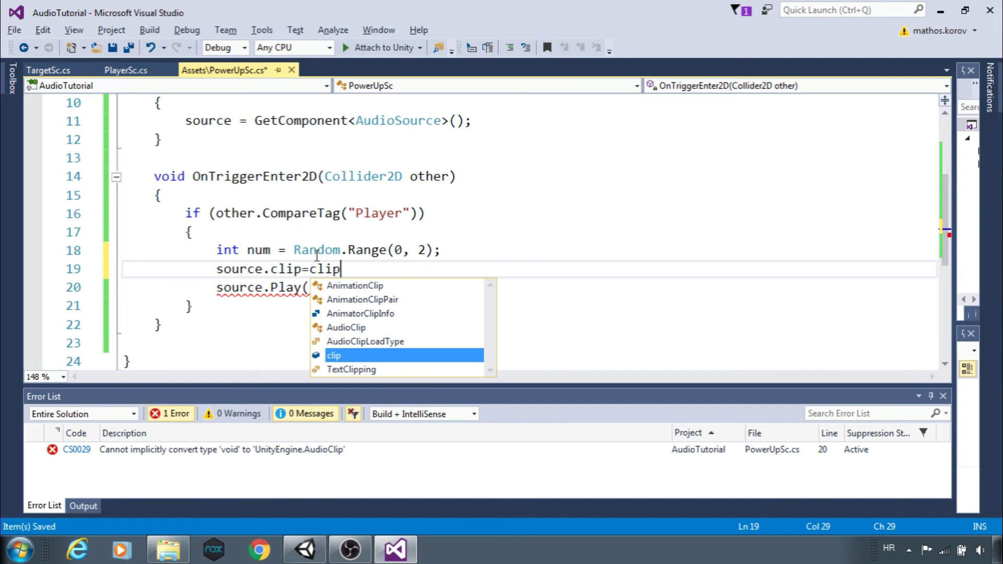
text( = clip[num];)
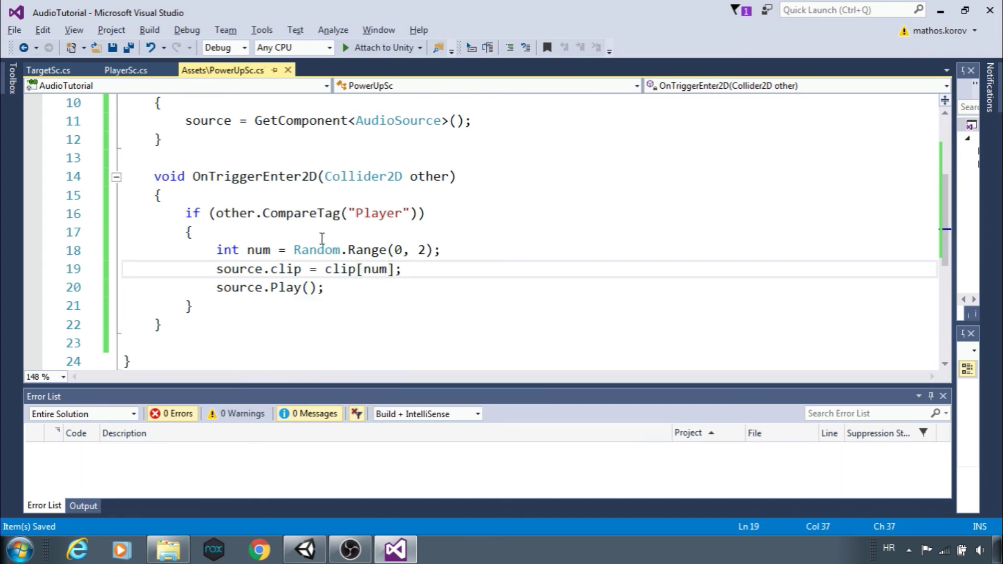
Switch to Unity, set the PowerUp script's Clip array size to 2, and assign Power Up to Element 0 and a second sound to Element 1
click(306, 549)
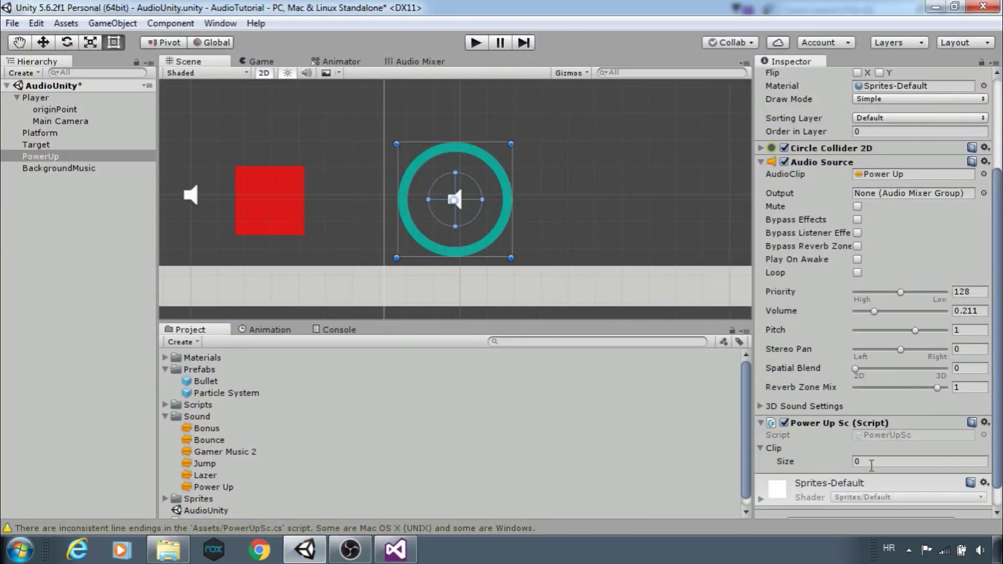
click(872, 462)
text(2)
key(Return)
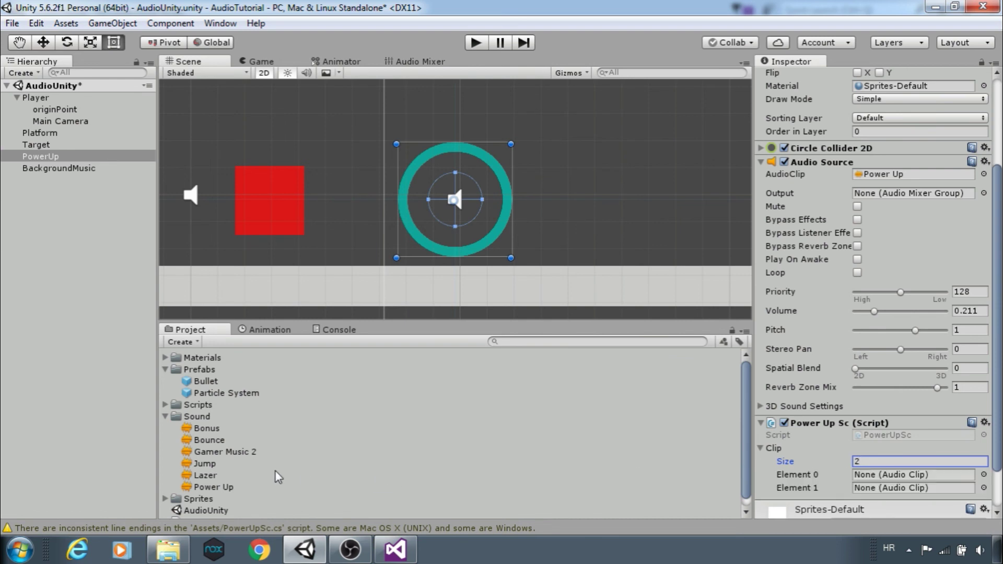
drag(216, 489, 883, 441)
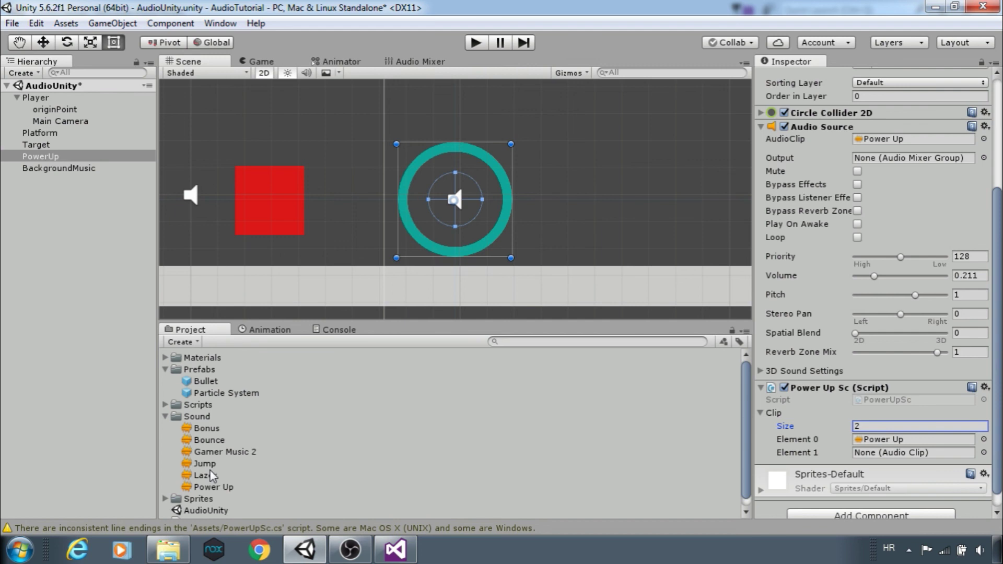
drag(209, 474, 850, 444)
Run the game and shoot repeatedly at the red target to test the sounds
click(484, 41)
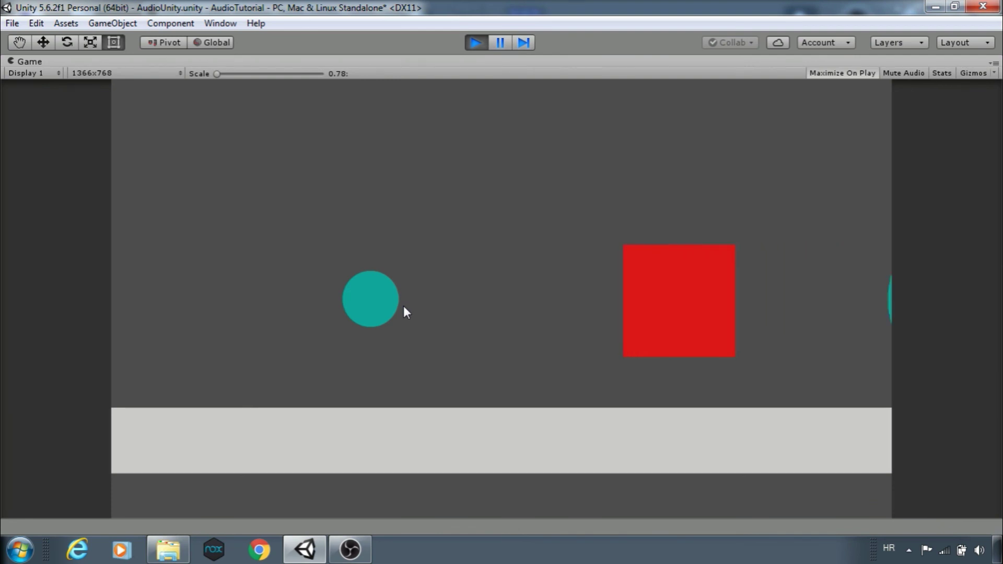
click(449, 330)
click(449, 330)
click(449, 330)
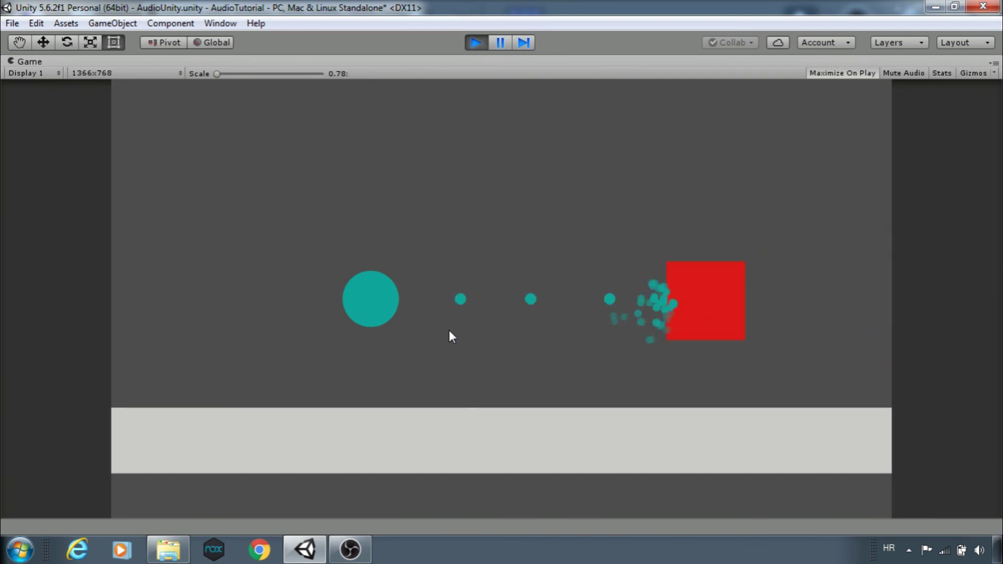
click(449, 331)
click(449, 331)
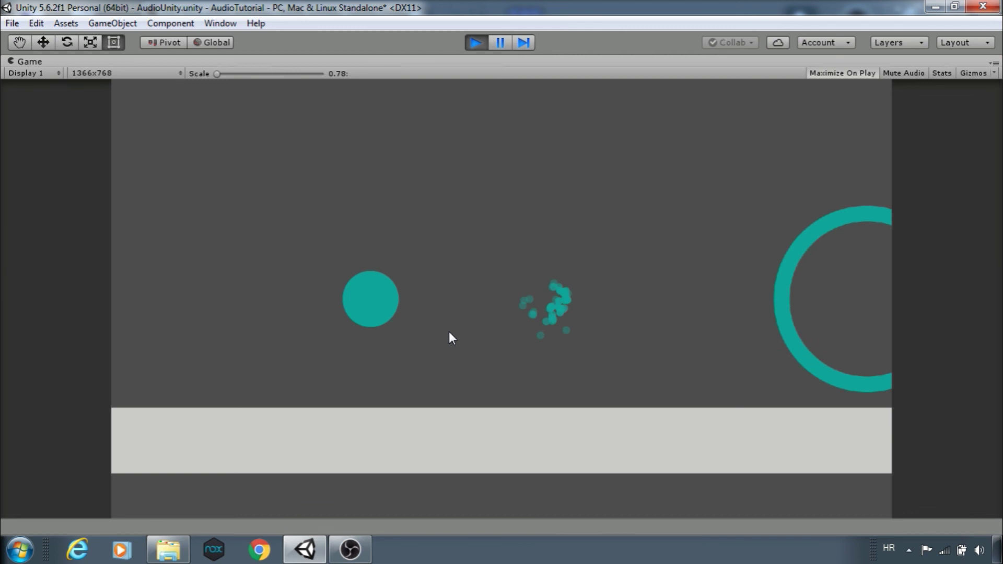